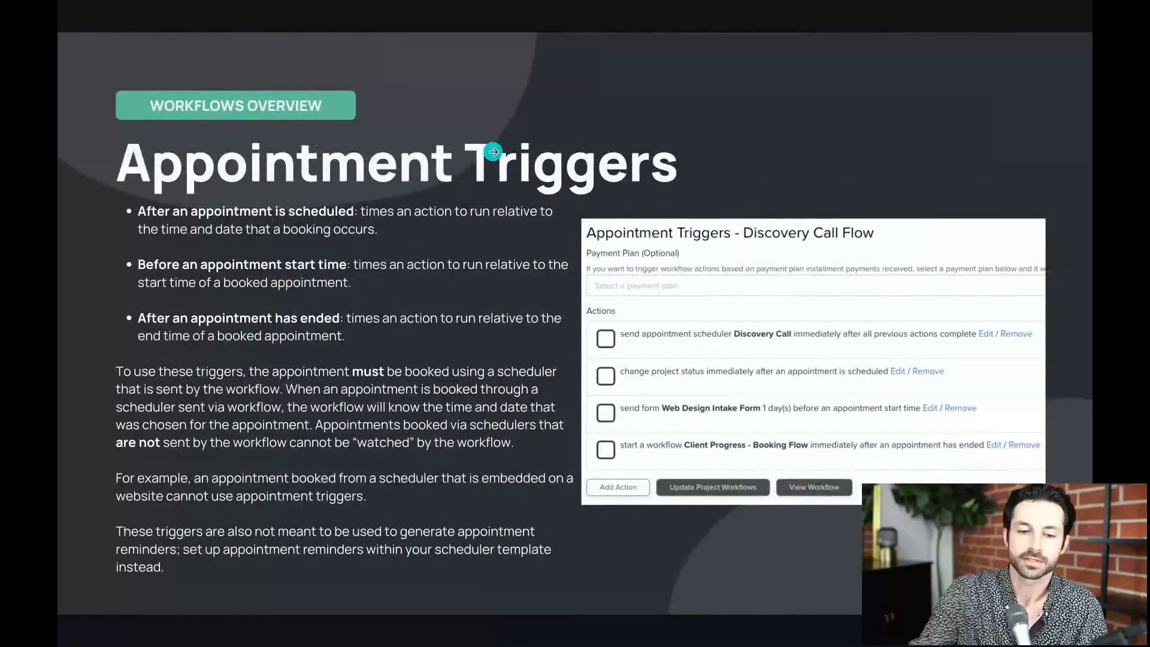
- Leave the slideshow, switch to Dubsado, and archive the project's "2. Too late to send - Checking In" workflow
key("Escape")
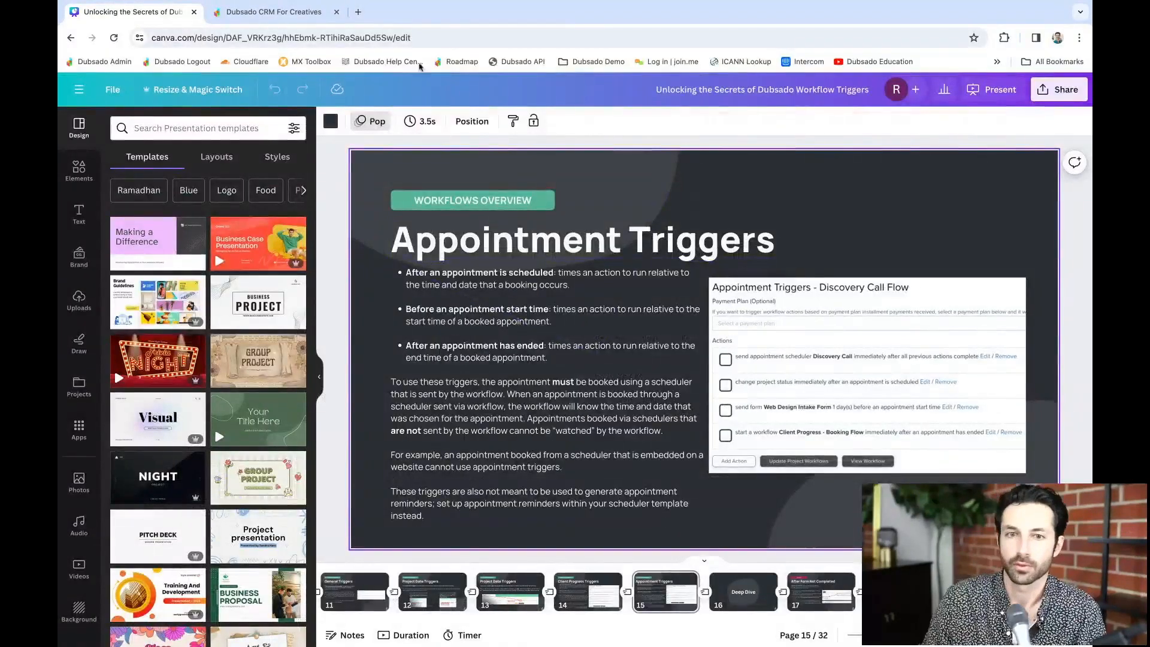
left_click(273, 14)
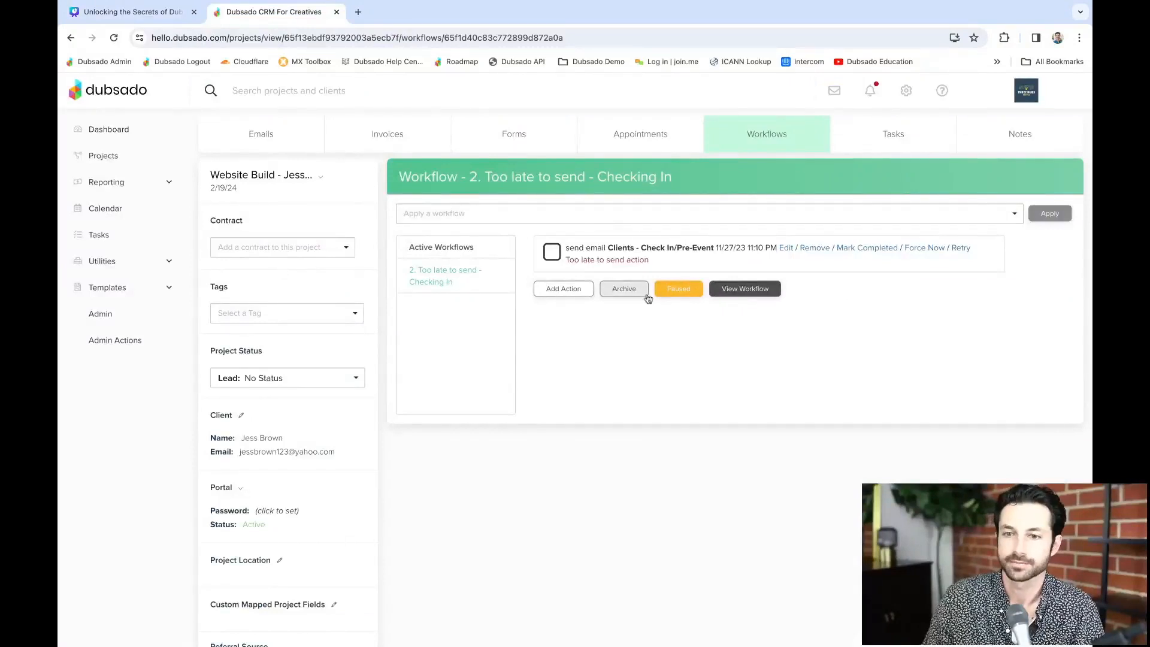
left_click(623, 290)
left_click(617, 432)
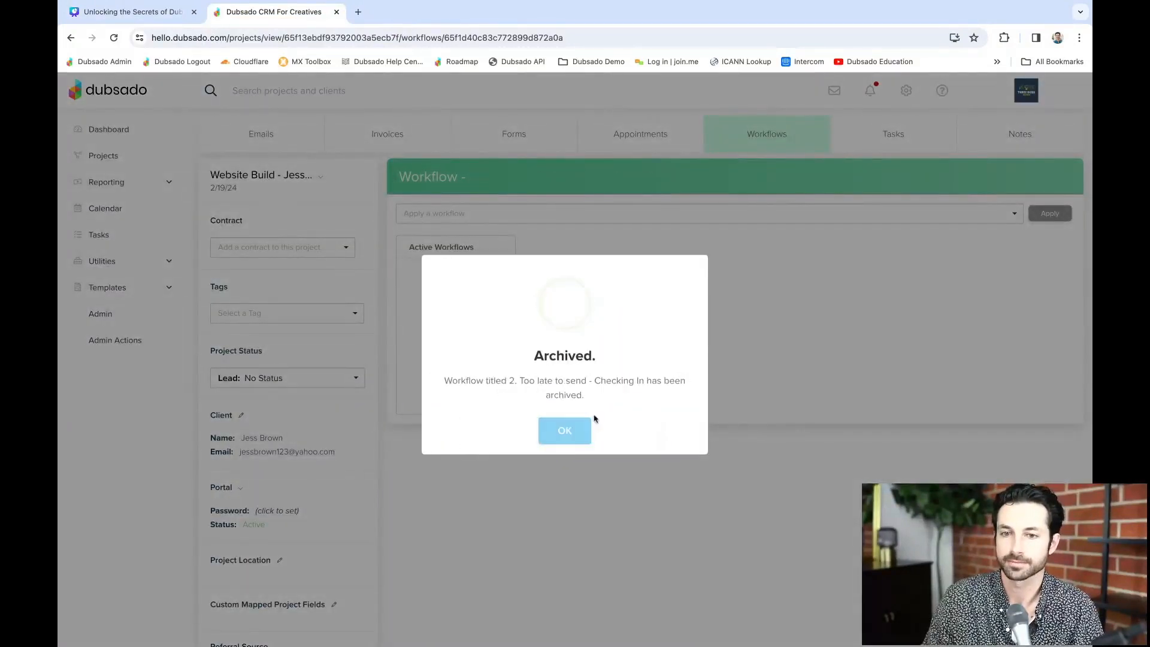
left_click(575, 429)
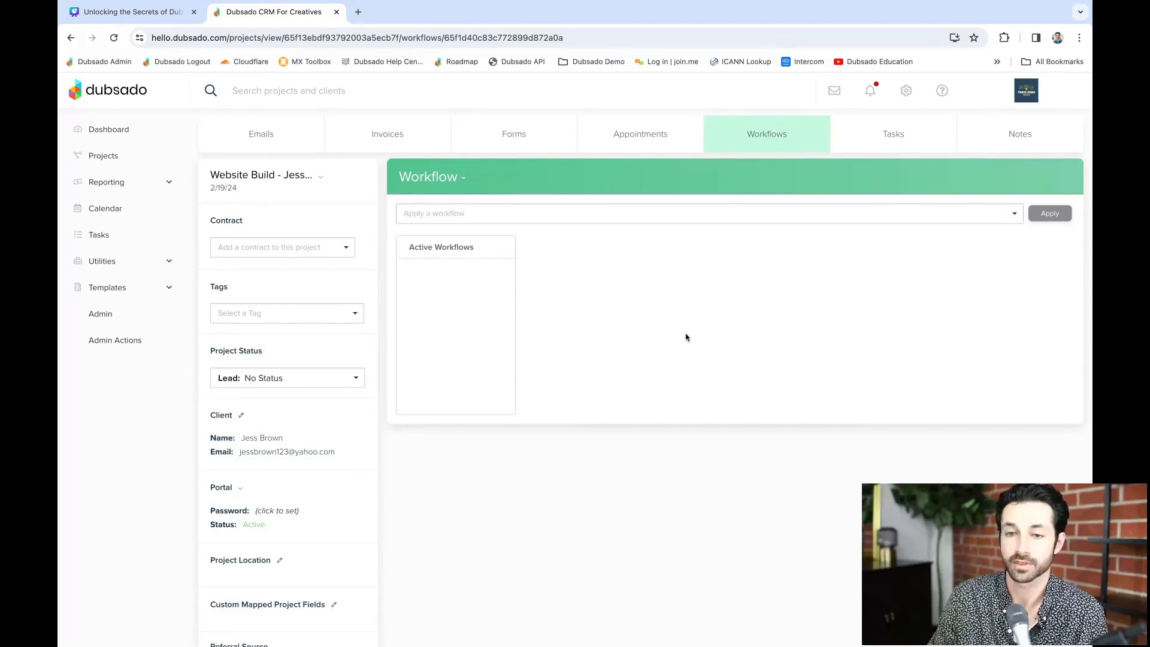
- Open the "3. Client Progress - Booking Flow" workflow template in the workflow editor
left_click(626, 216)
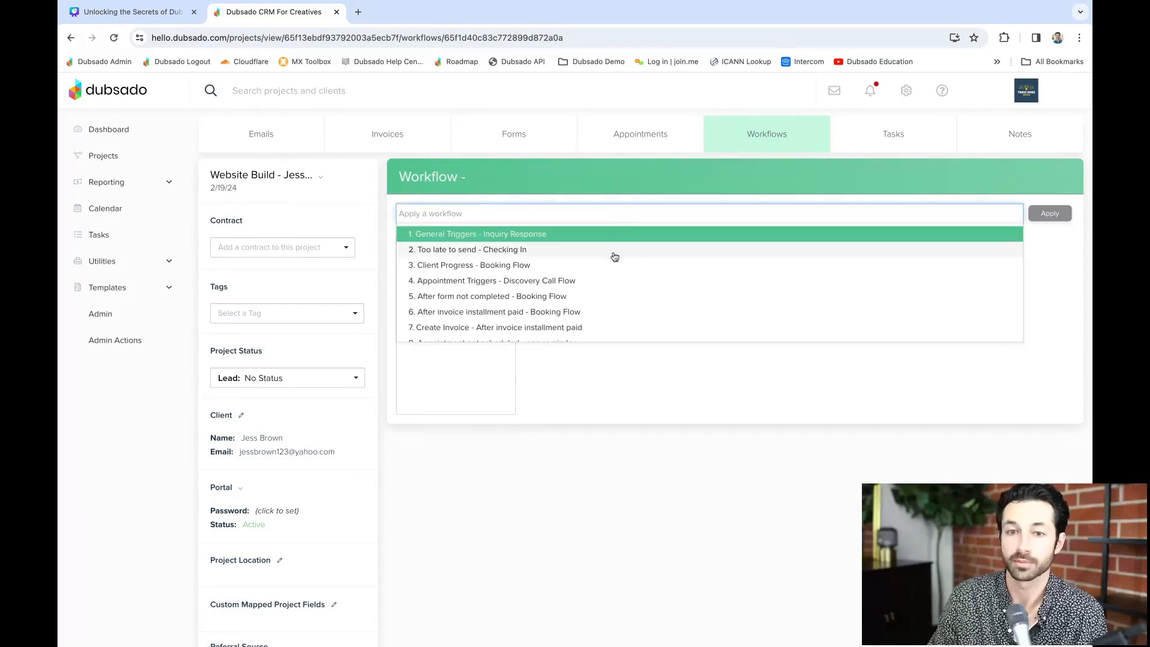
left_click(623, 361)
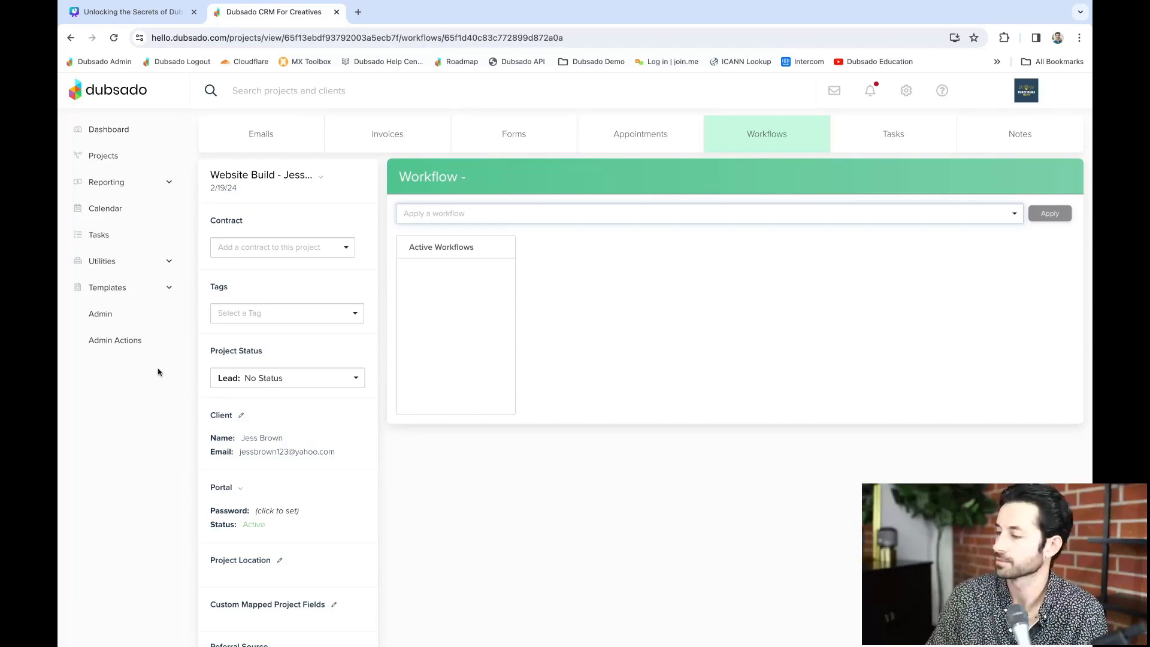
left_click(108, 289)
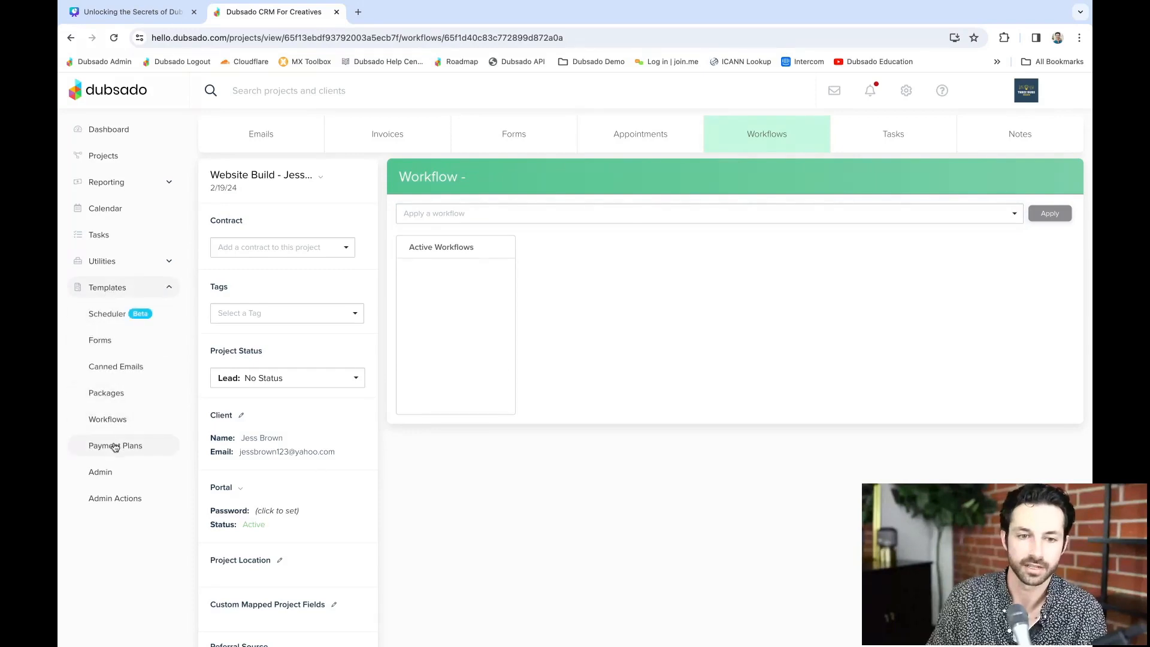
left_click(112, 419)
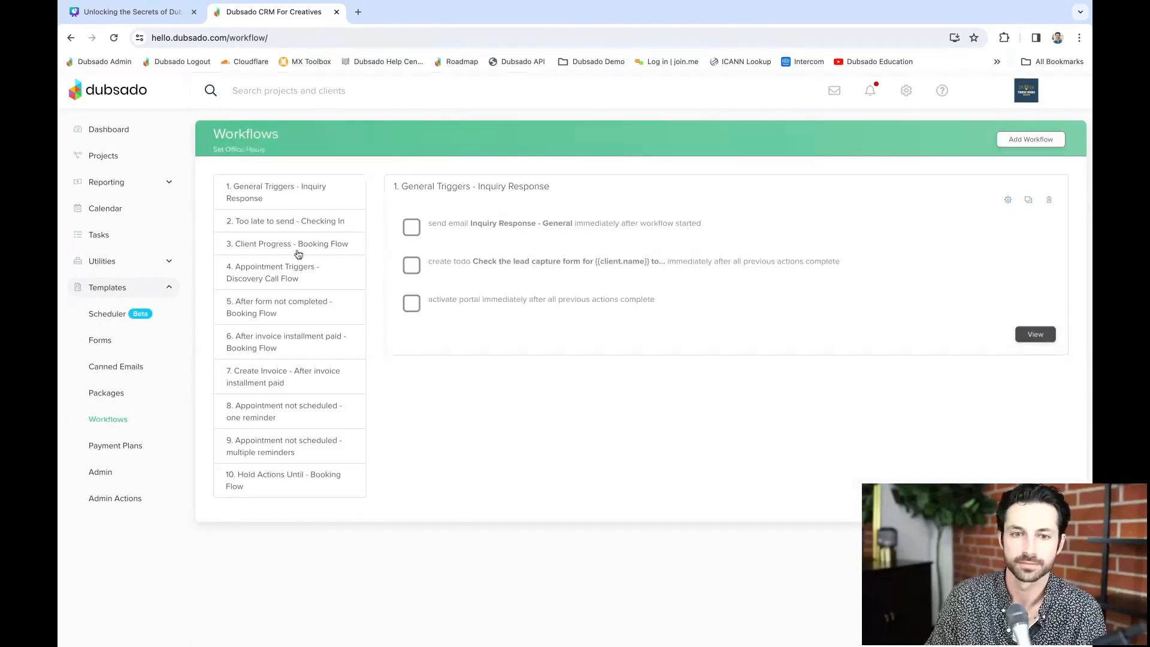
left_click(297, 245)
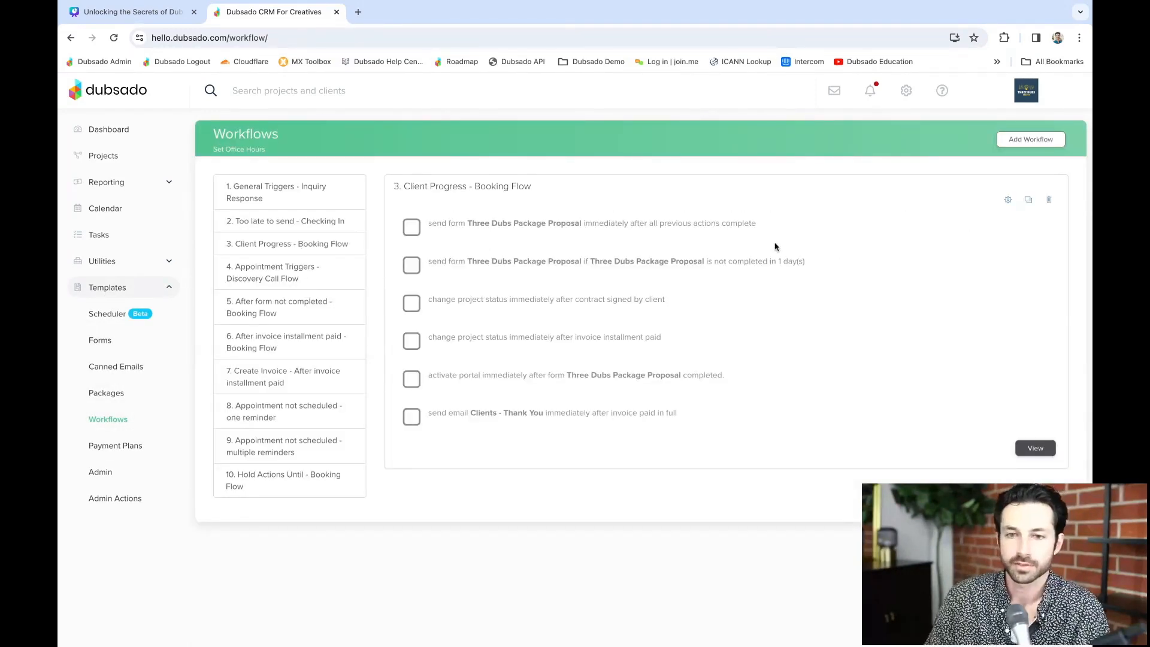
left_click(1007, 201)
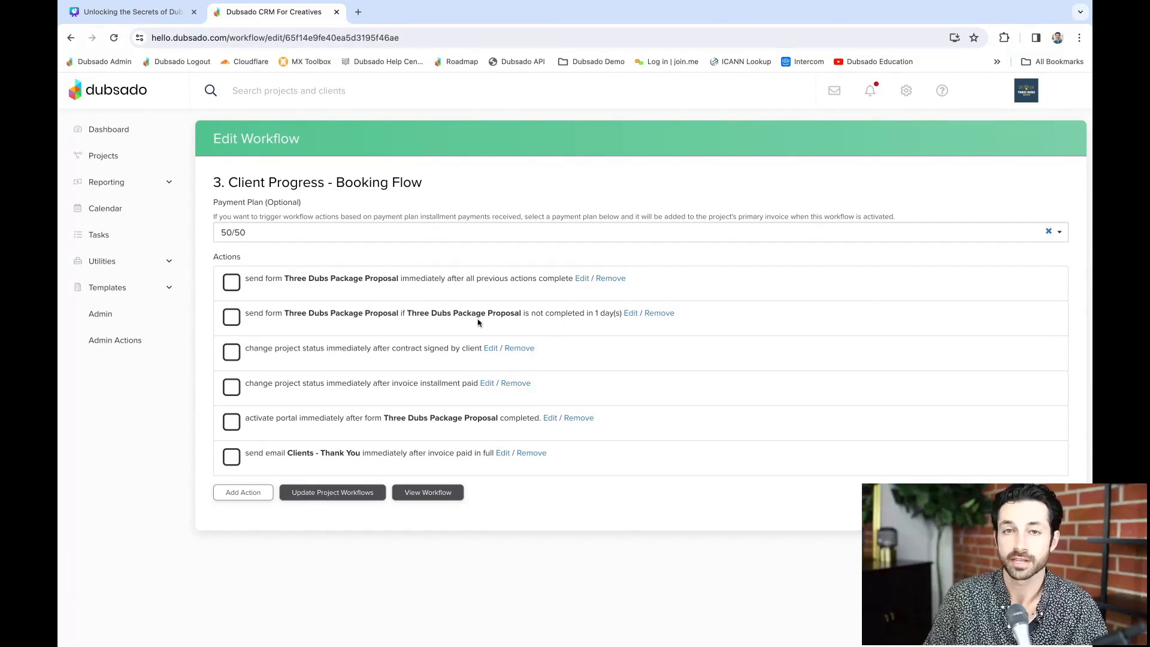
- Review the settings and email of the reminder action for an uncompleted Three Dubs Package Proposal, leaving them unedited
left_click(632, 315)
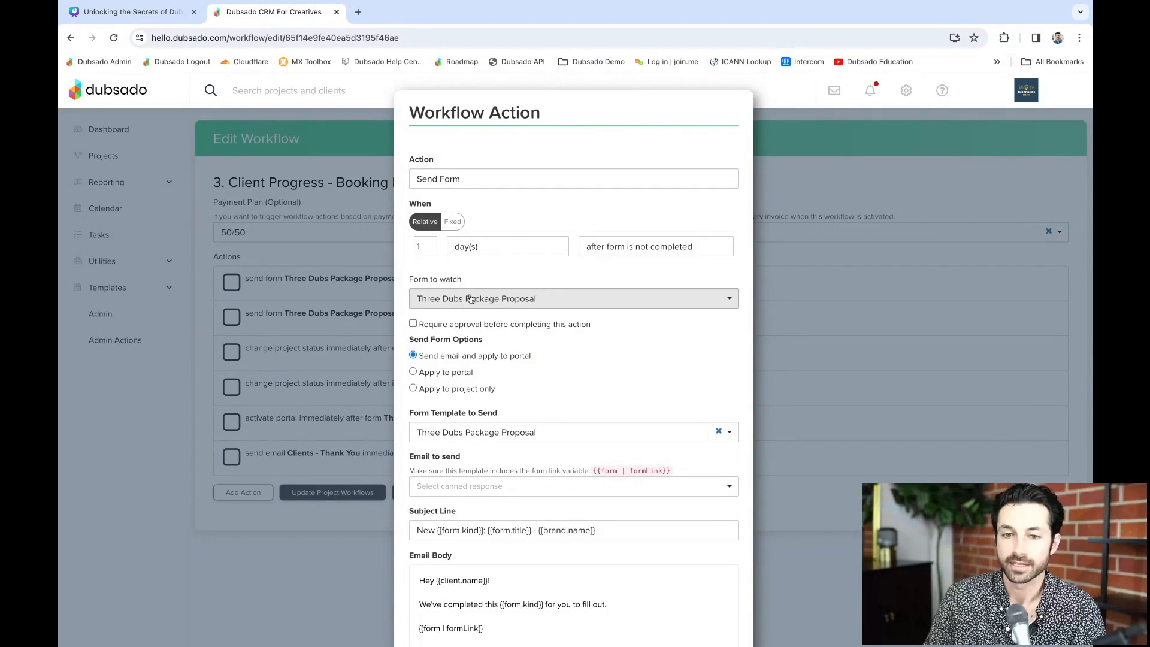
scroll(497, 305, "down", 2)
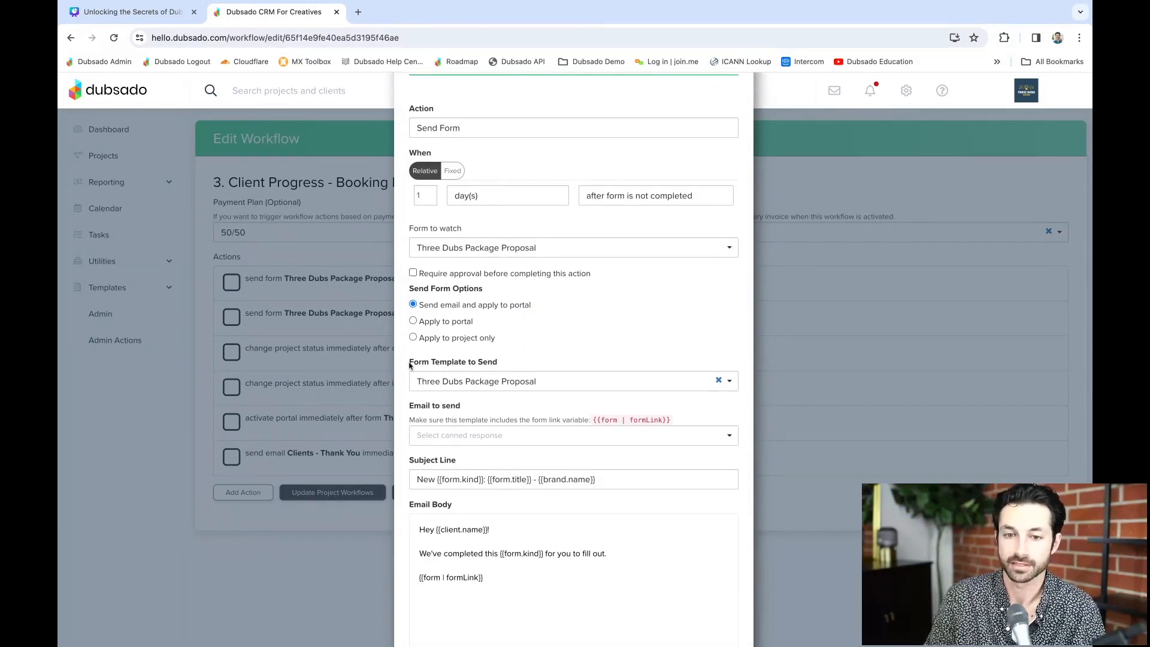
left_click_drag(409, 362, 495, 362)
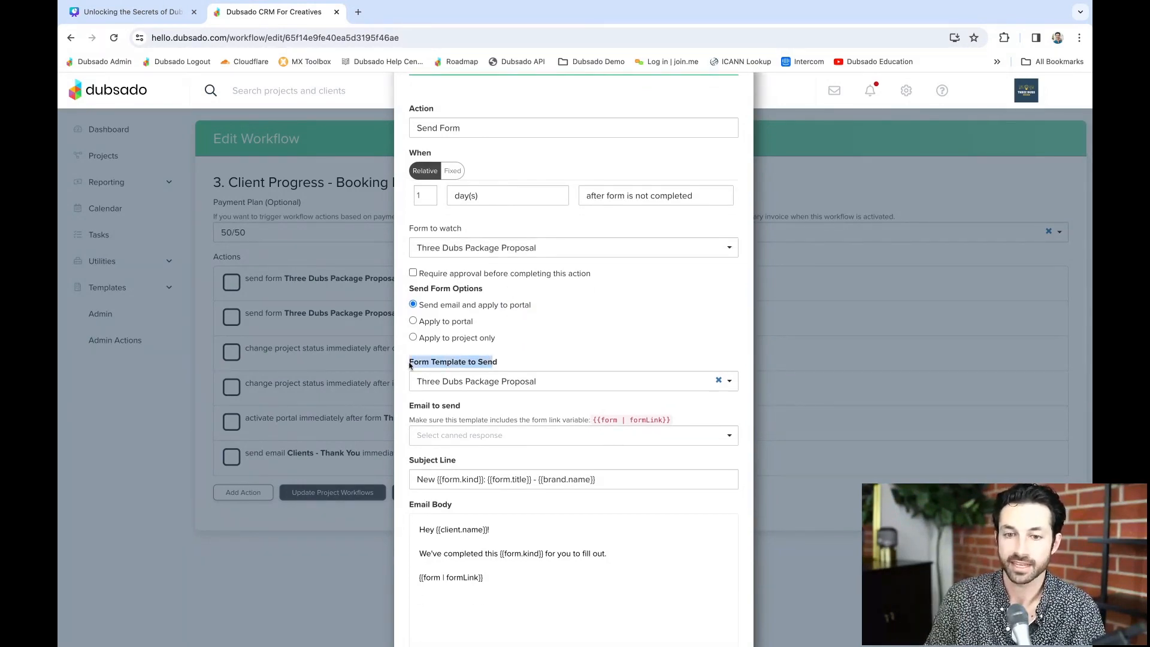
left_click(551, 352)
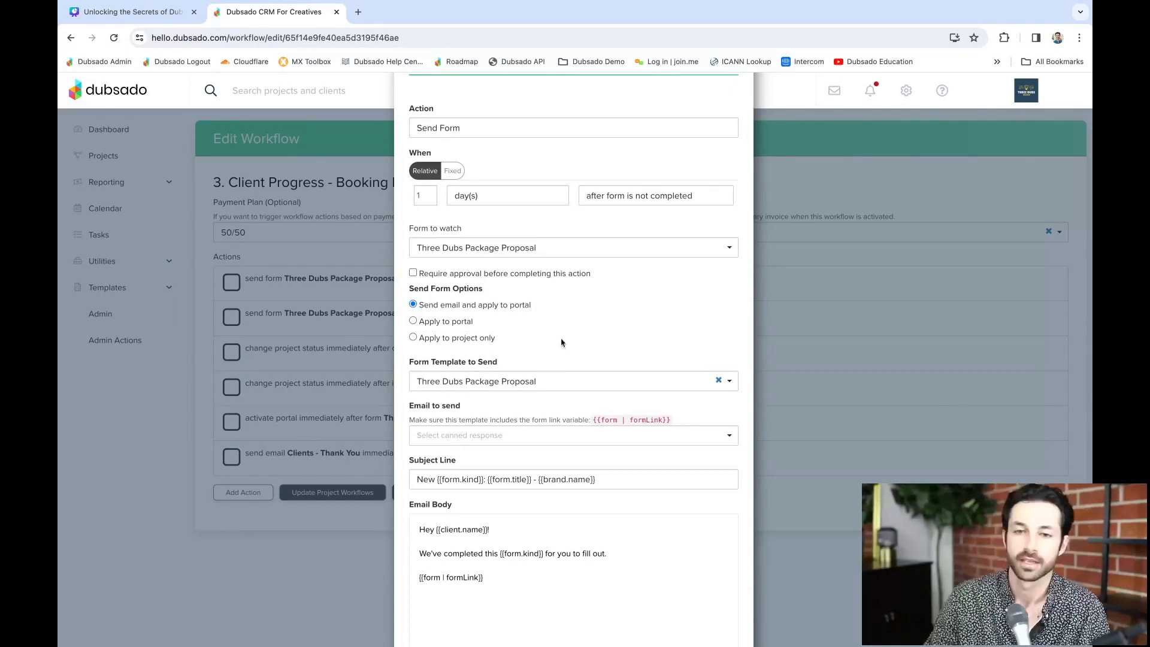
scroll(561, 341, "down", 2)
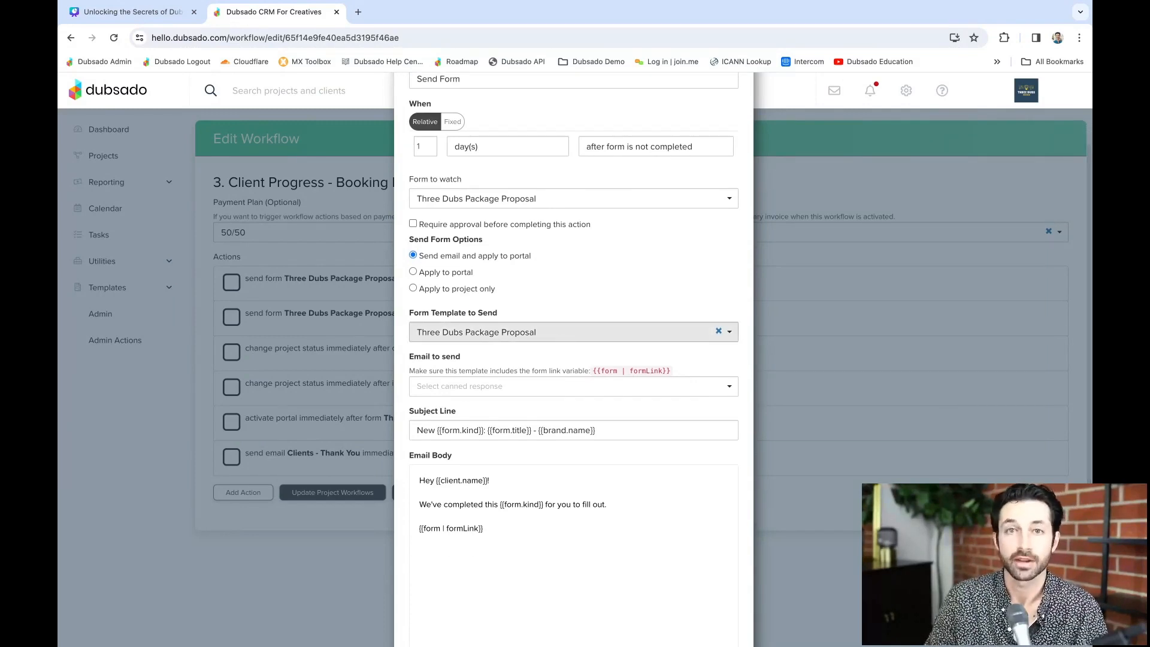
scroll(595, 475, "down", 5)
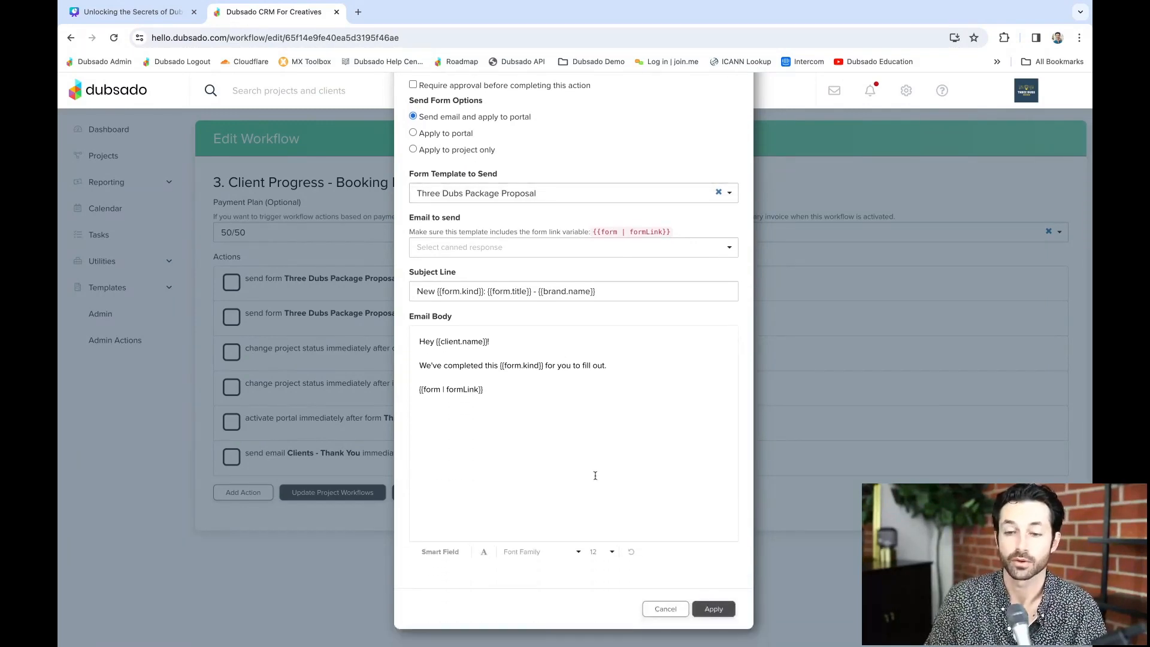
left_click(665, 608)
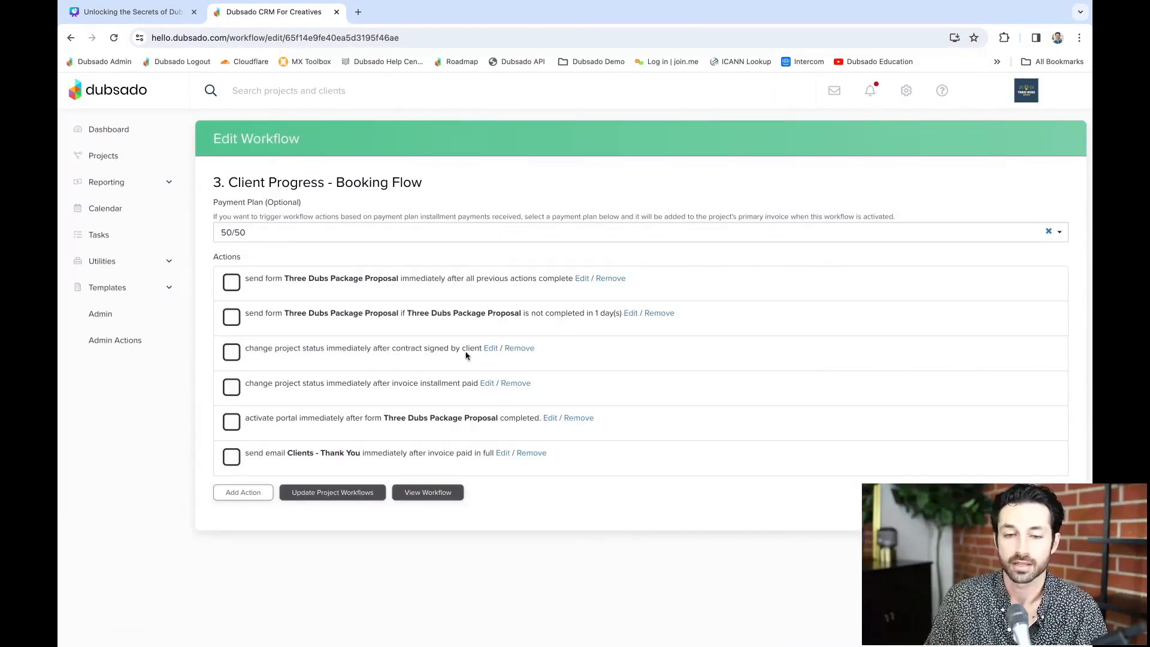
- Review the settings of the contract-signed and installment-paid status changes and the portal activation action without editing them
left_click(490, 349)
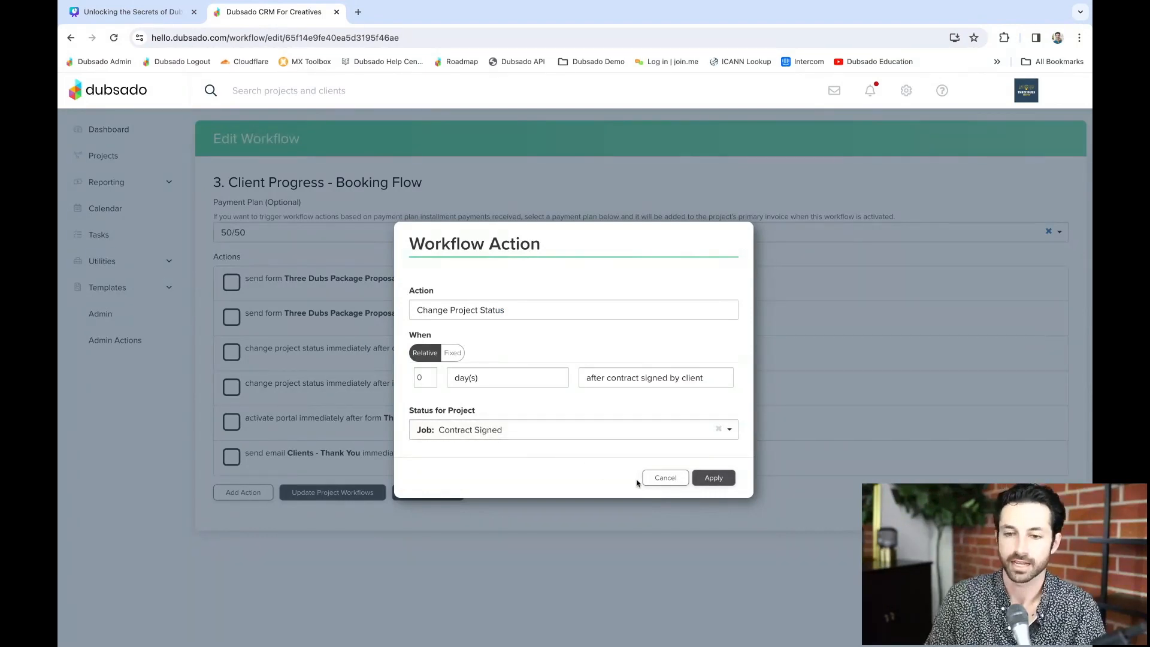
left_click(665, 477)
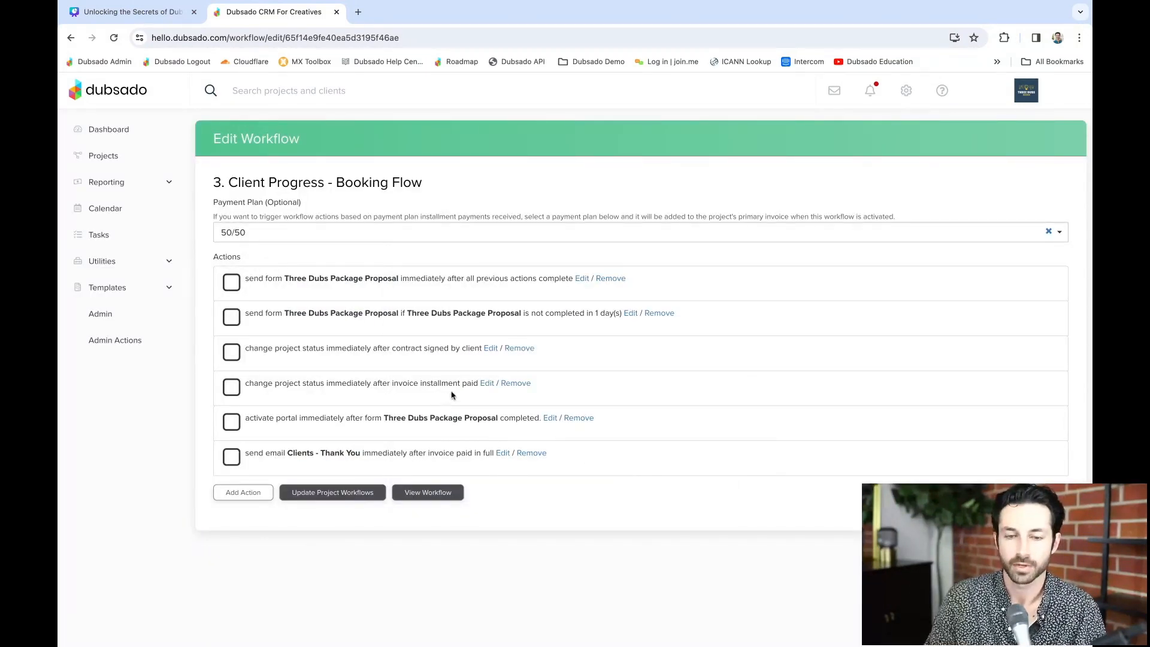
left_click(486, 384)
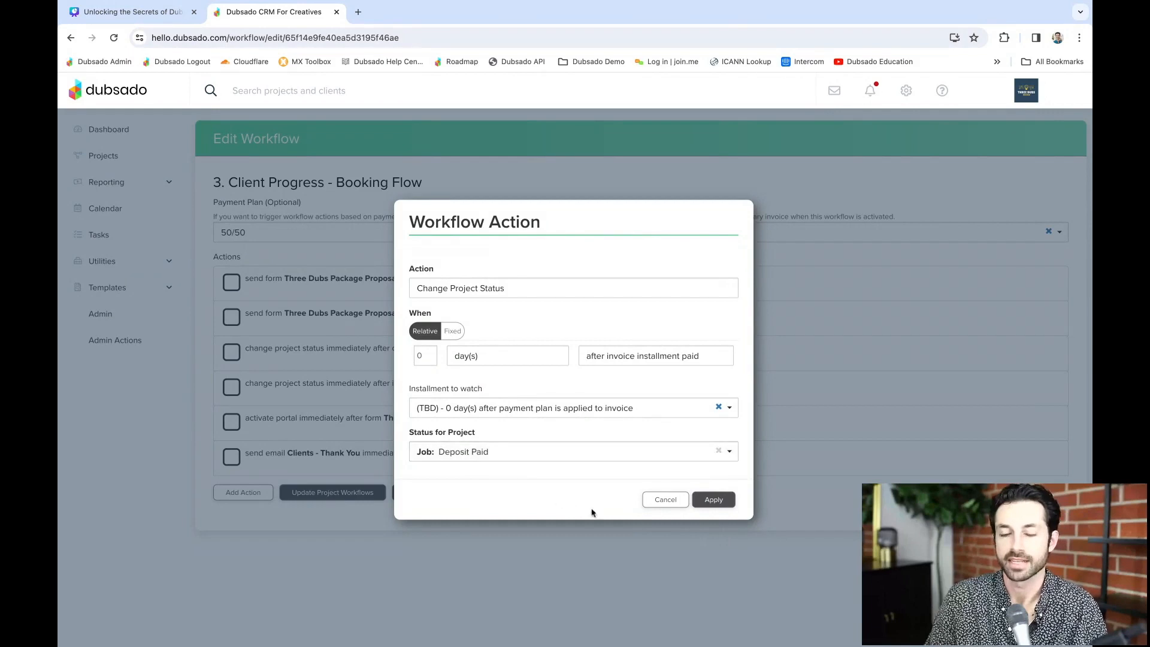
left_click(653, 502)
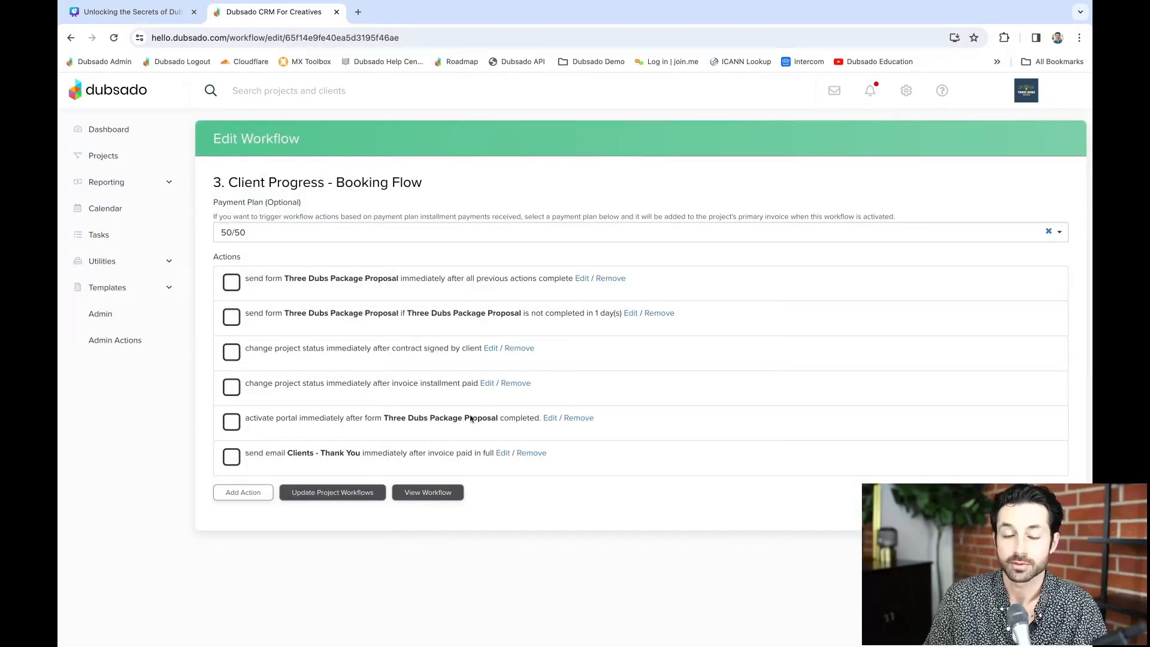
left_click(549, 419)
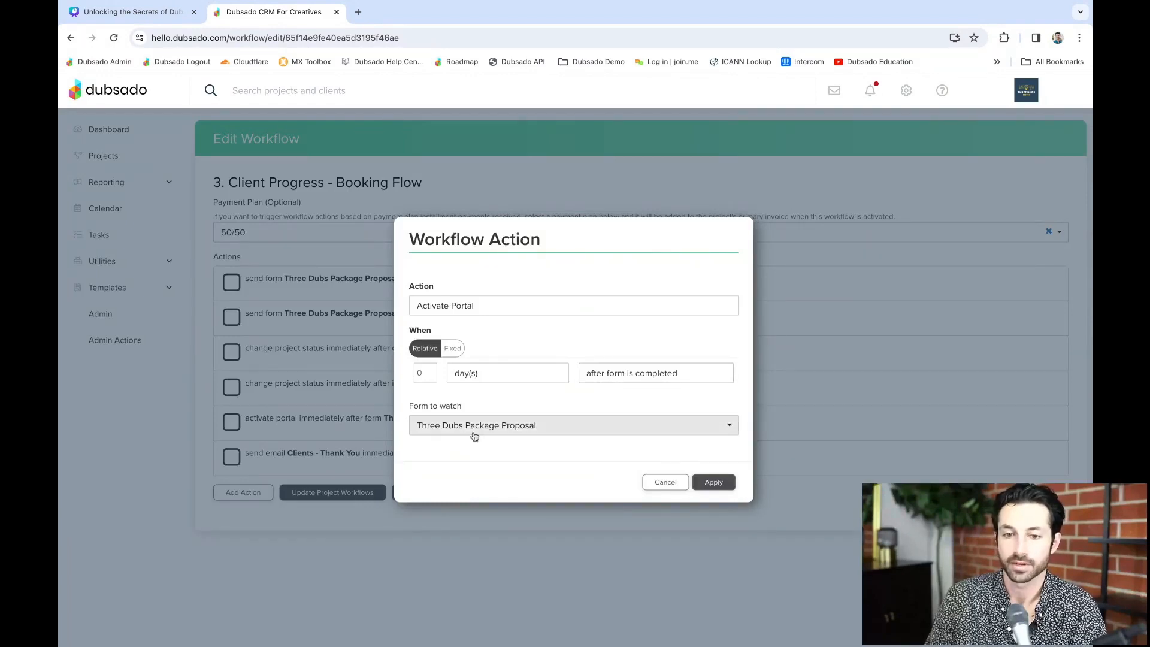
left_click(653, 482)
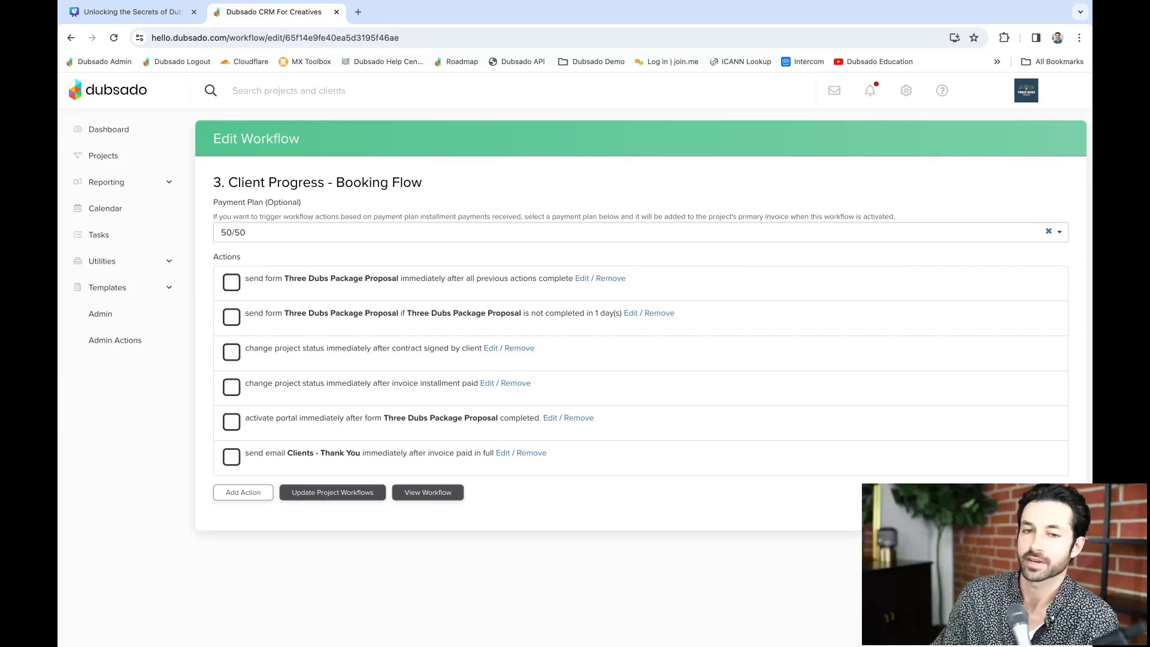
- Open the Website Build lead project dated 2/19/24 and review its workflows and forms
left_click(112, 166)
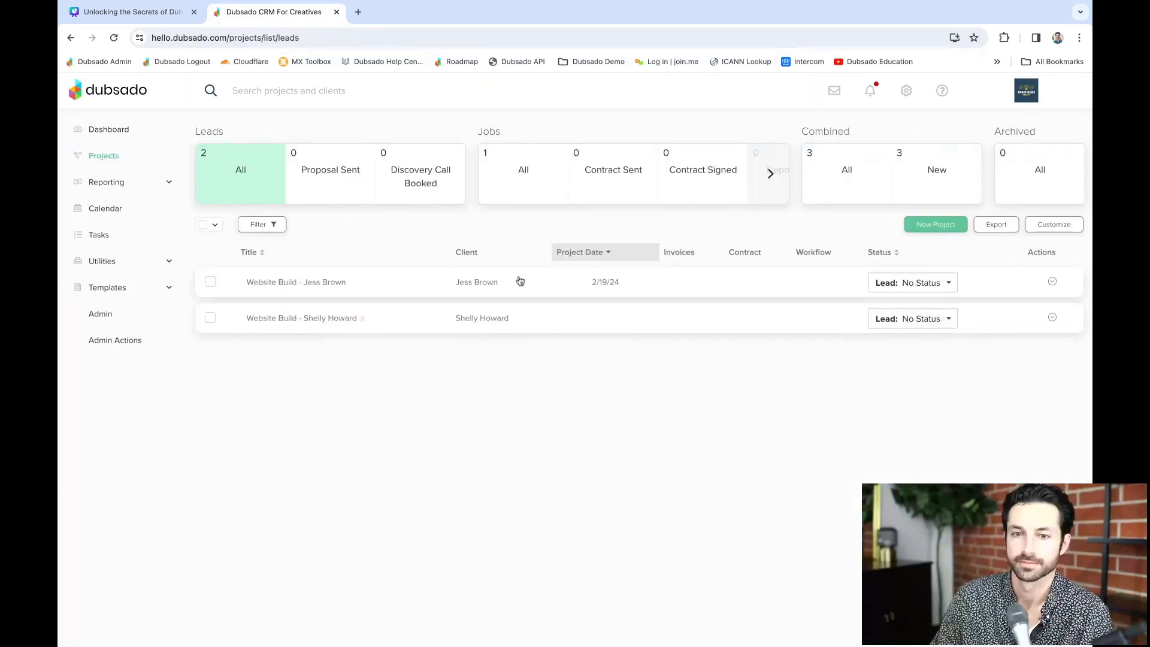
left_click(520, 281)
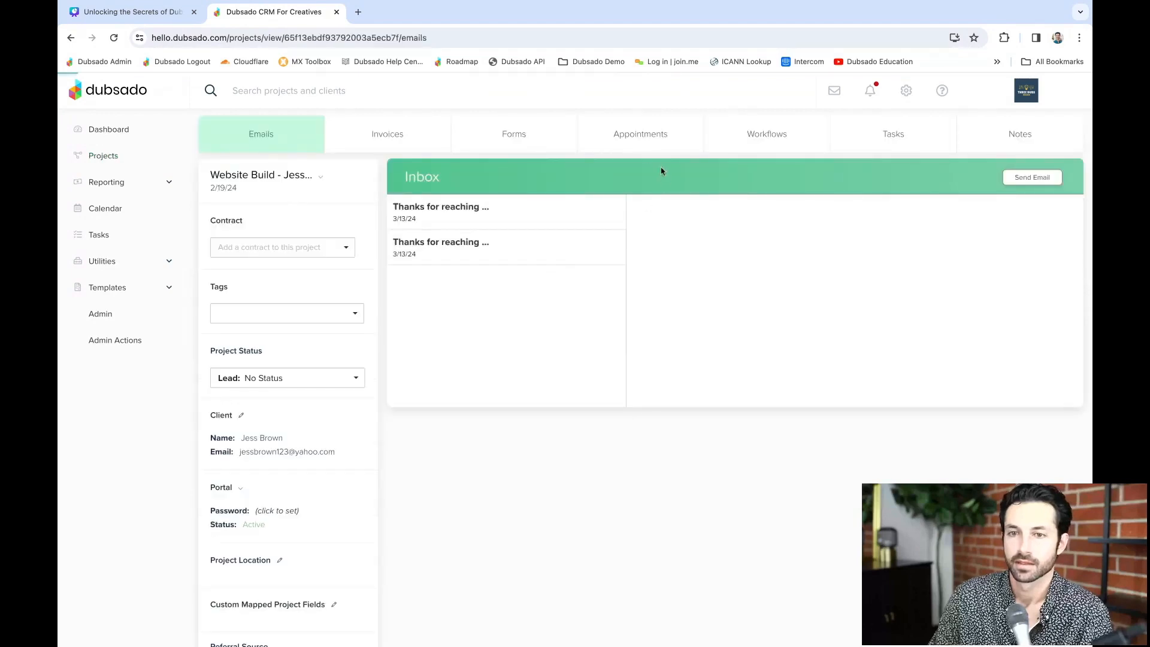
left_click(720, 139)
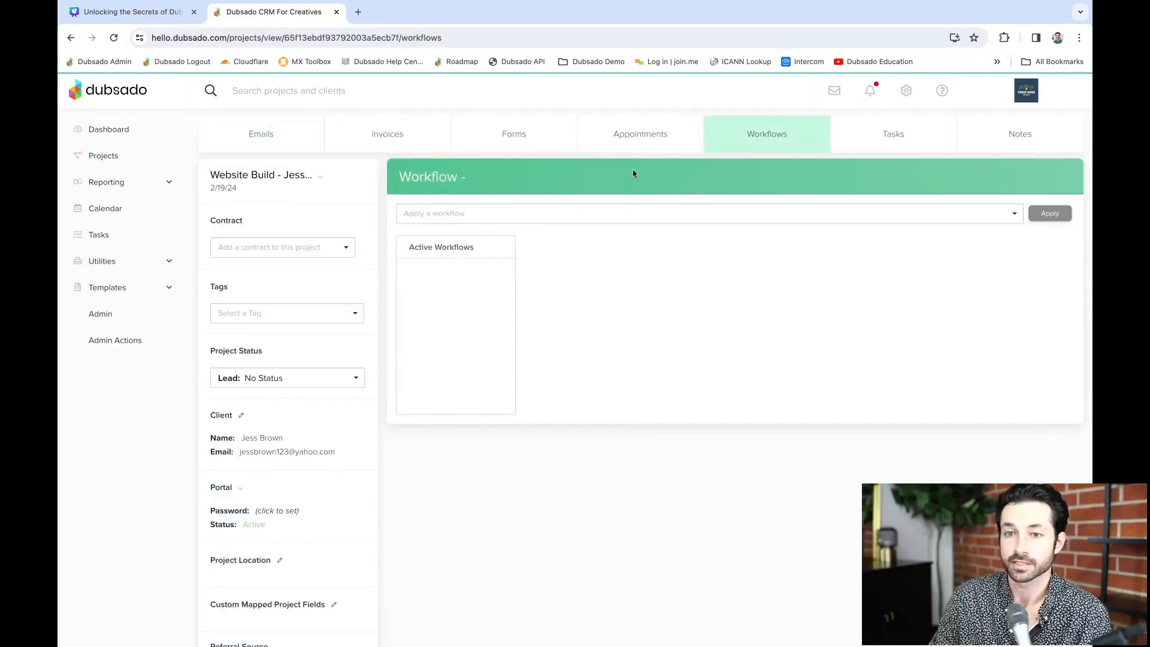
left_click(544, 142)
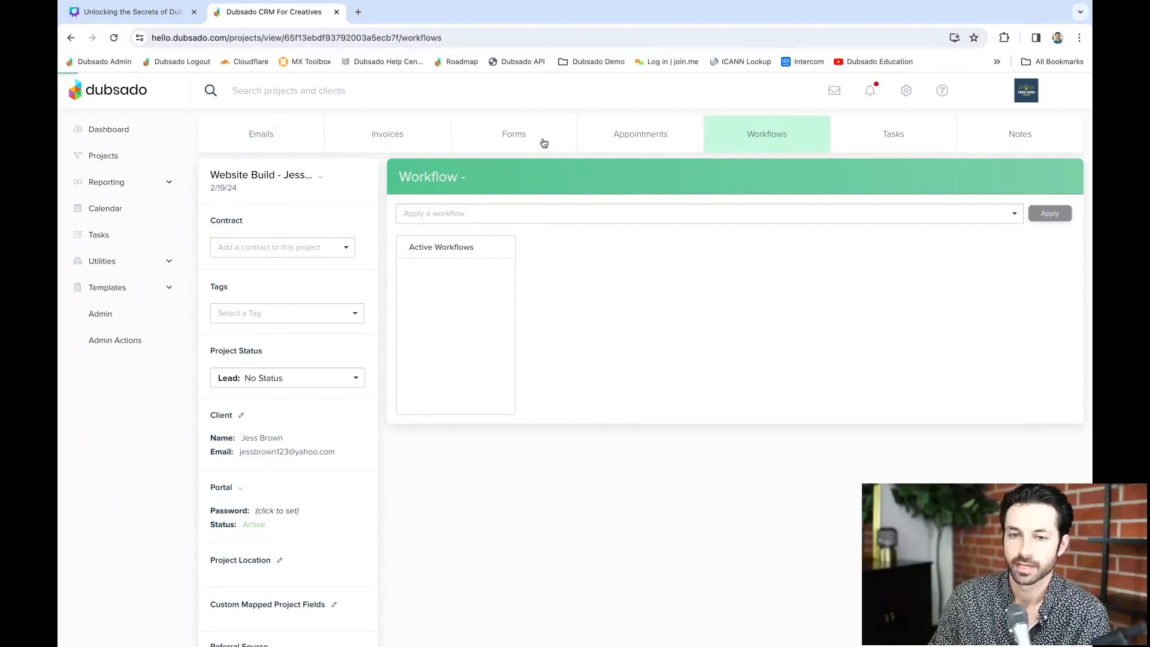
left_click(738, 138)
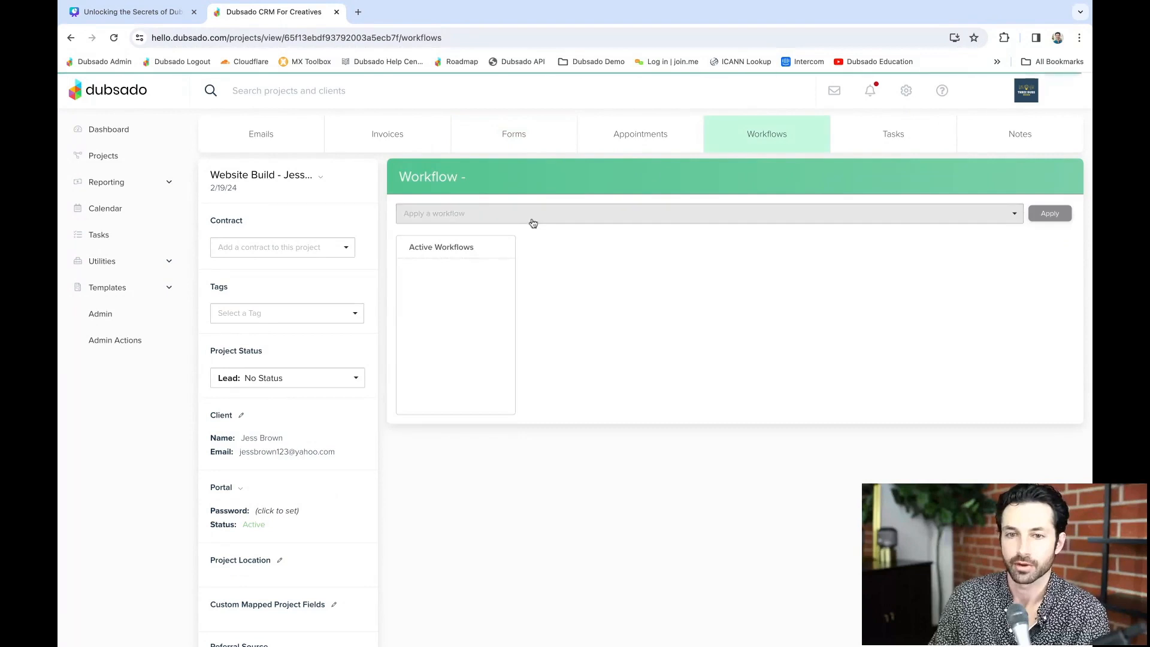
left_click(534, 219)
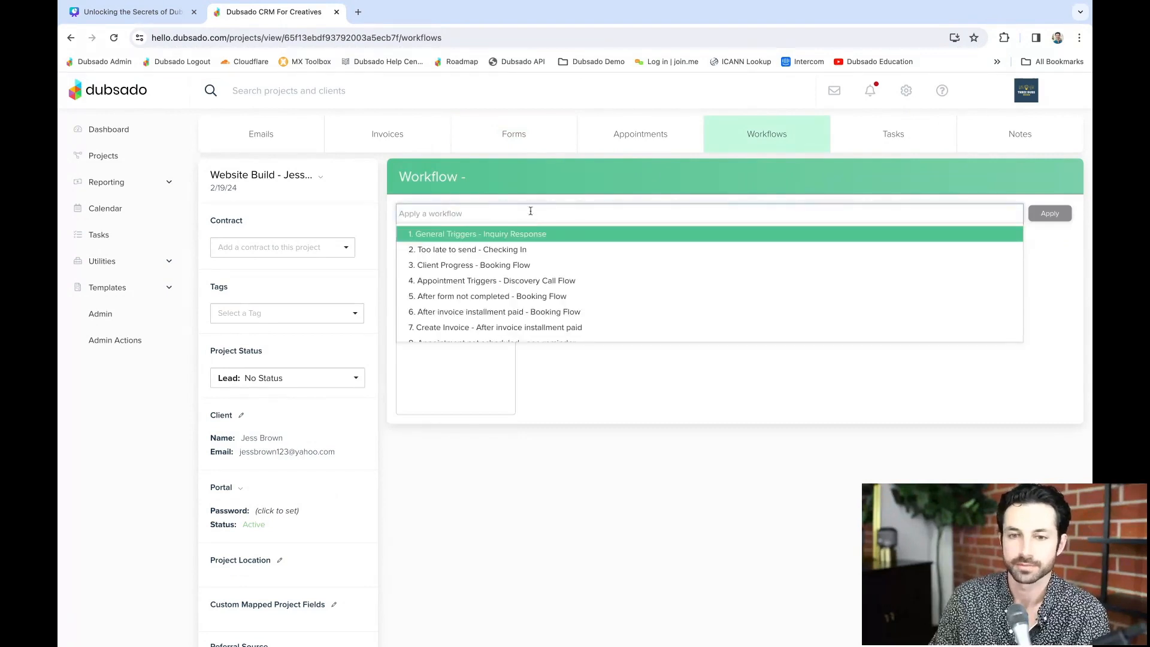
left_click(508, 165)
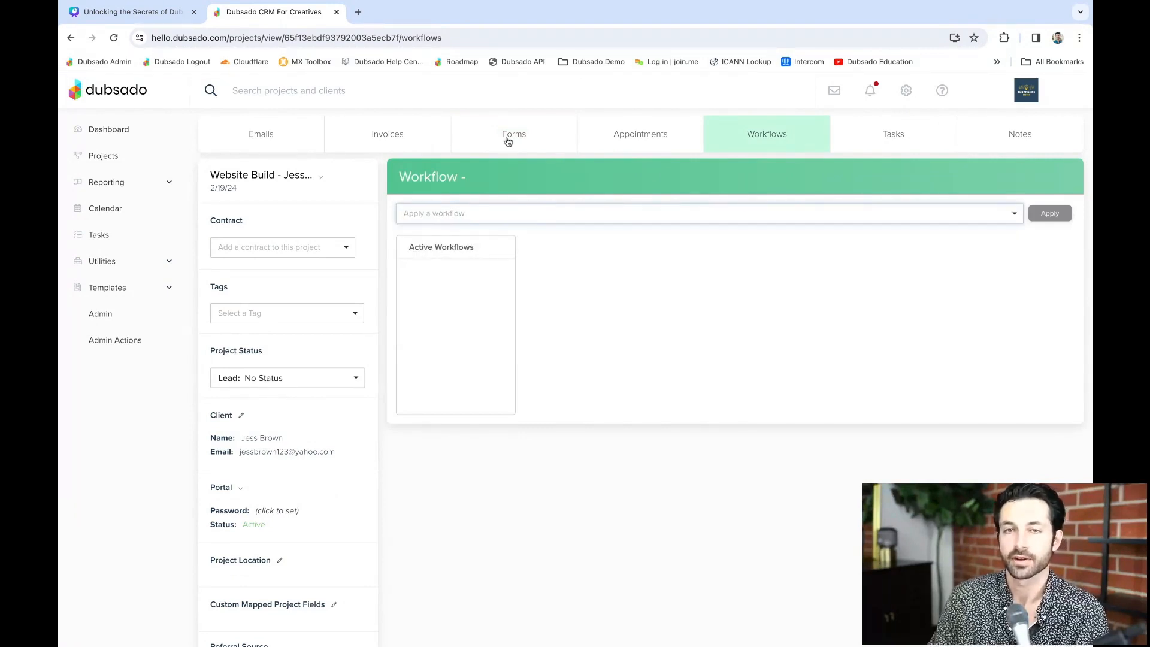
left_click(508, 137)
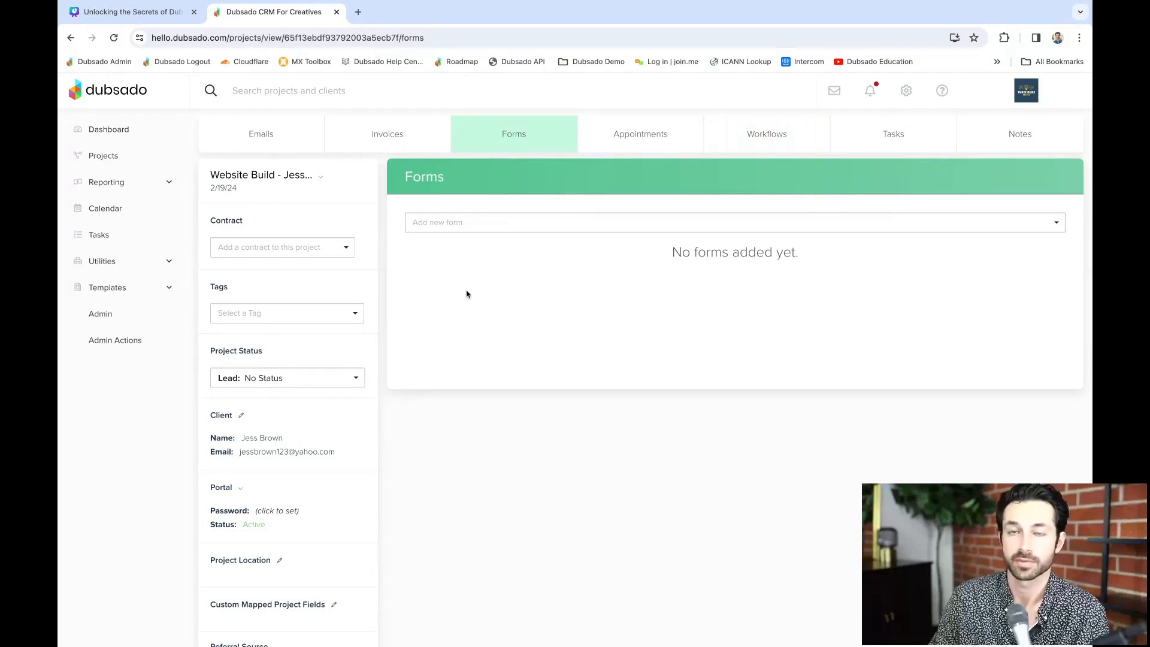
- Apply the "3. Client Progress - Booking Flow" workflow to the project, and refresh the project's forms to check the proposal's status
left_click(742, 147)
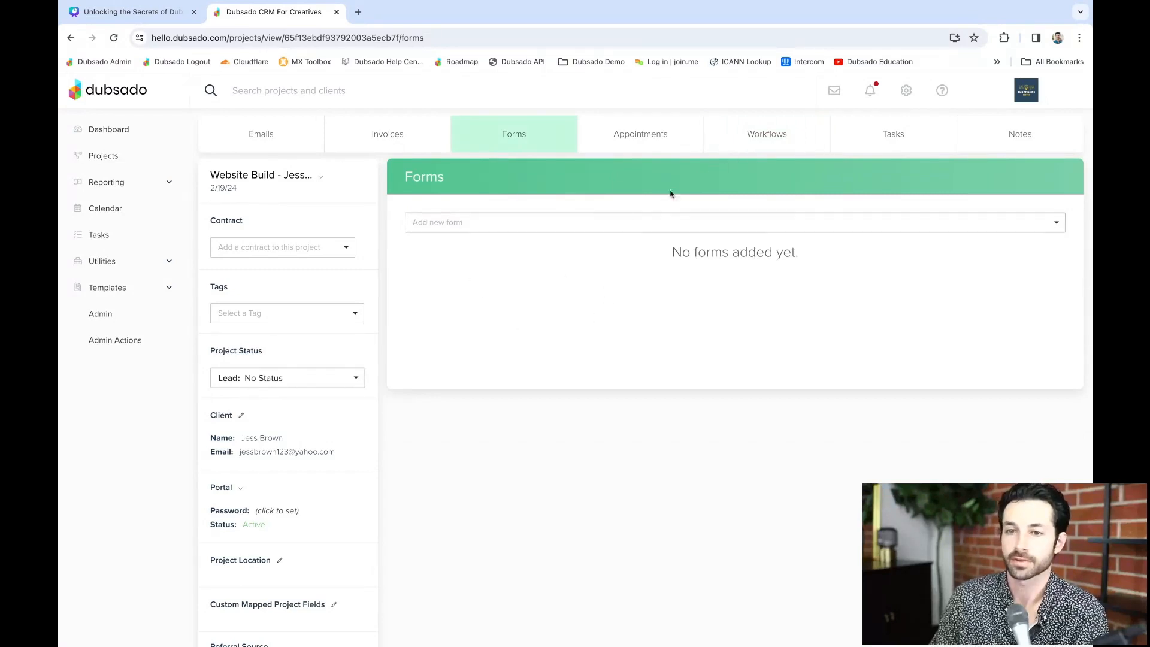
left_click(609, 217)
left_click(584, 262)
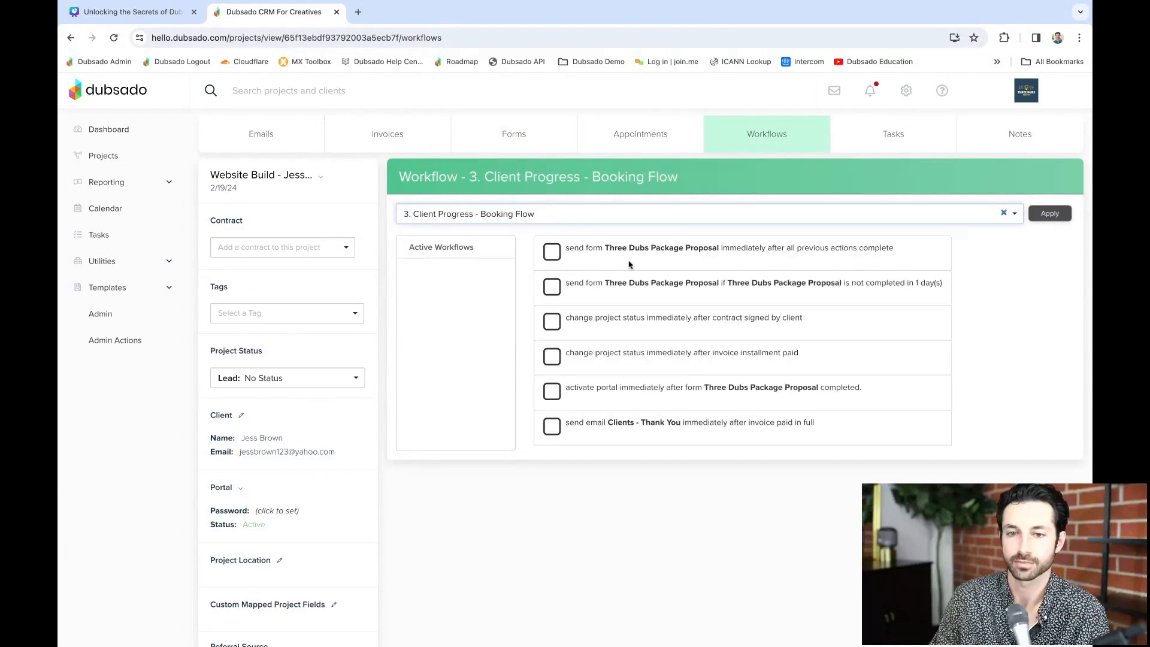
left_click(1046, 219)
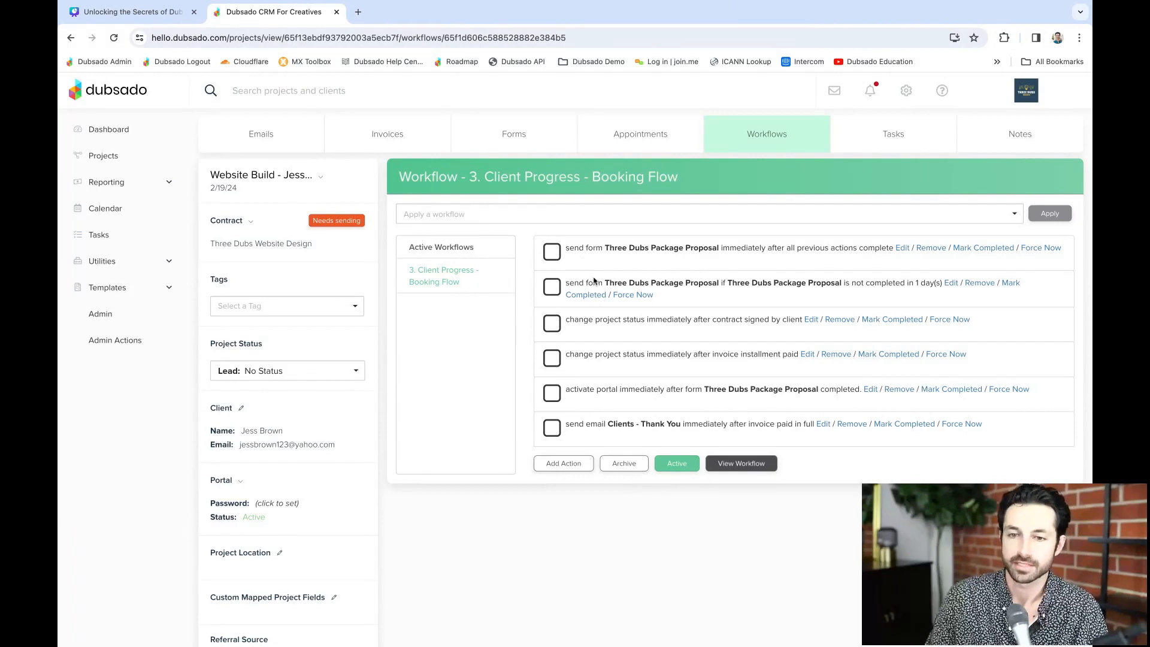
left_click(529, 147)
key("super+r")
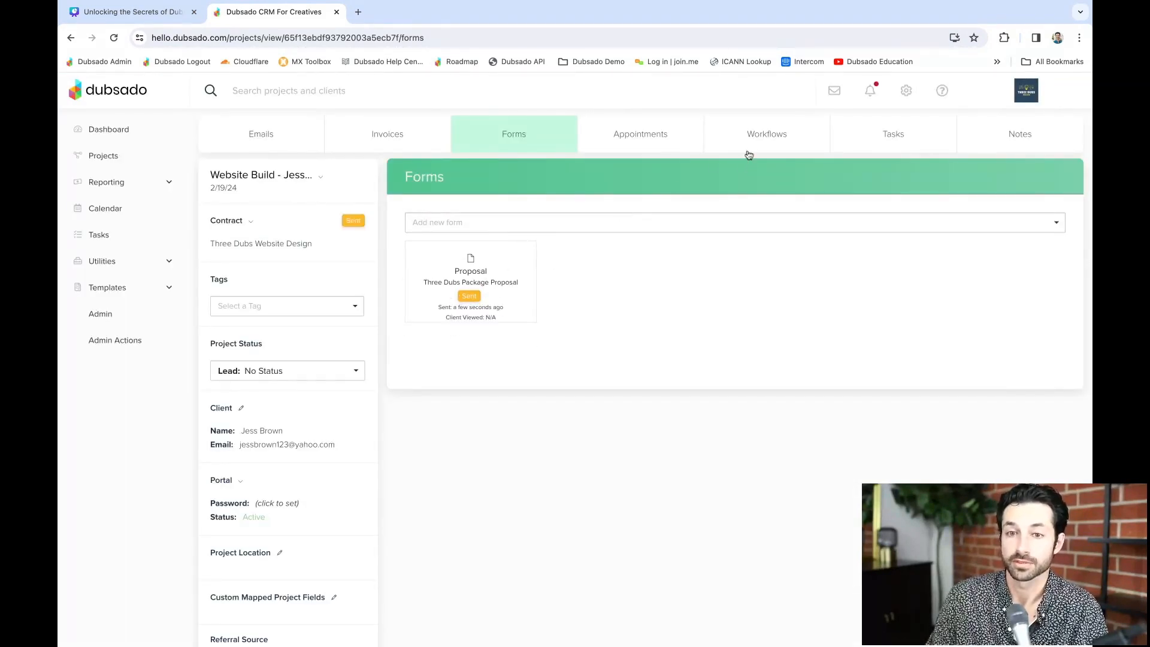
- Return to the projects list, and open the Three Dubs Website Design contract template to view its form settings
mouse_move(495, 313)
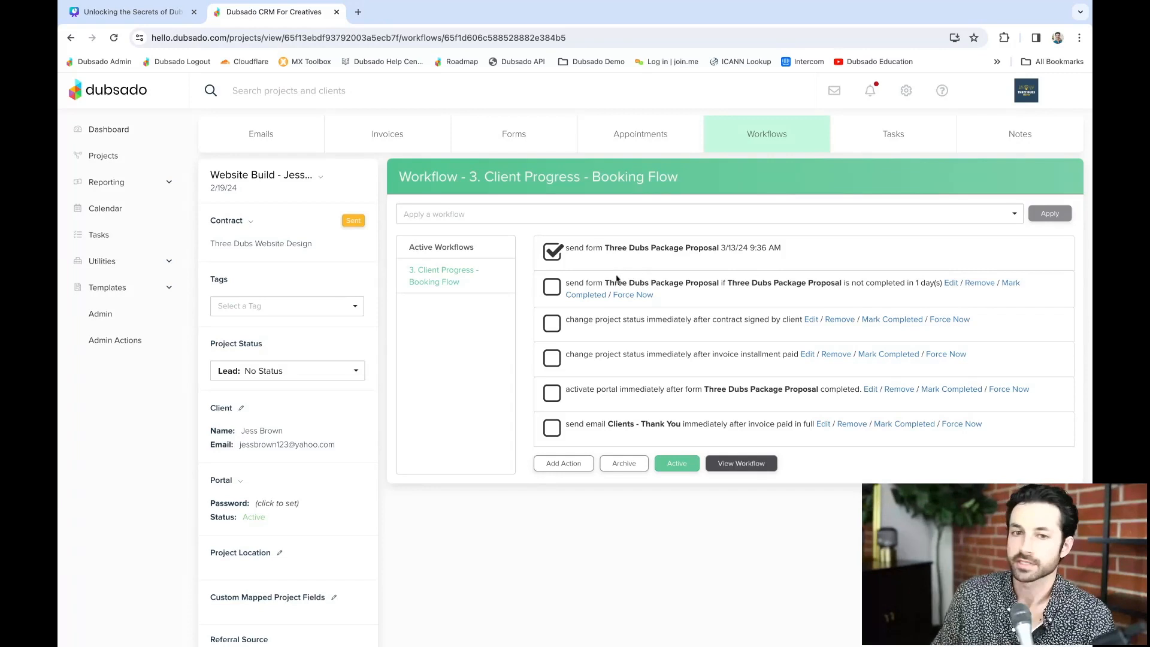
left_click(144, 166)
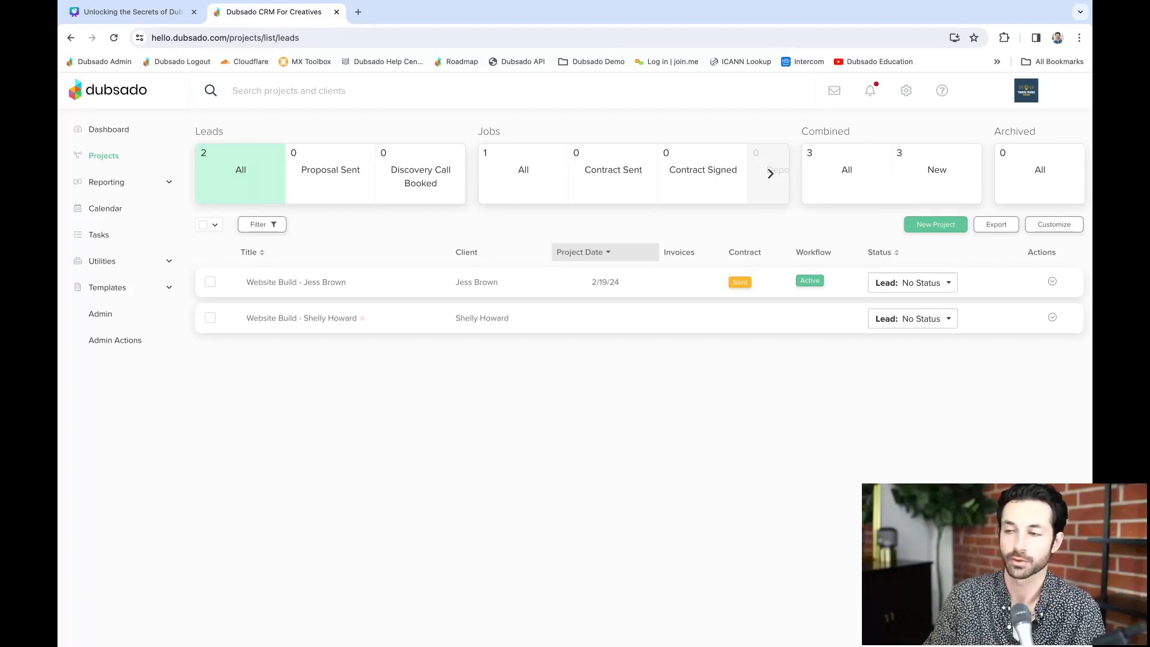
left_click(102, 182)
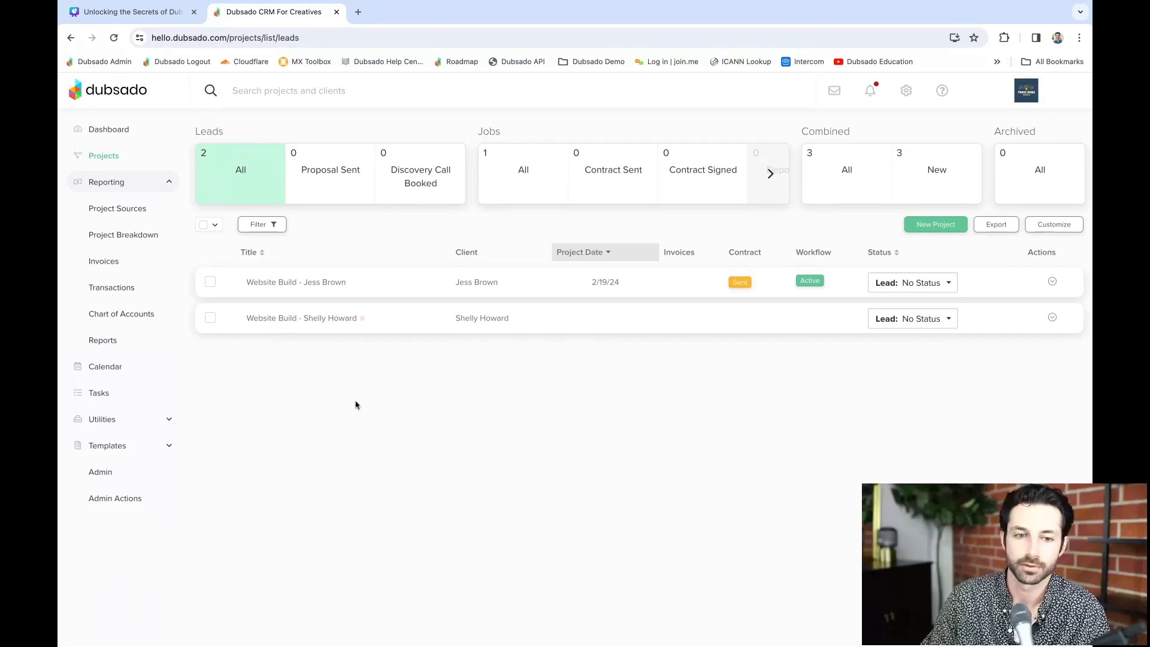
left_click(153, 449)
left_click(119, 343)
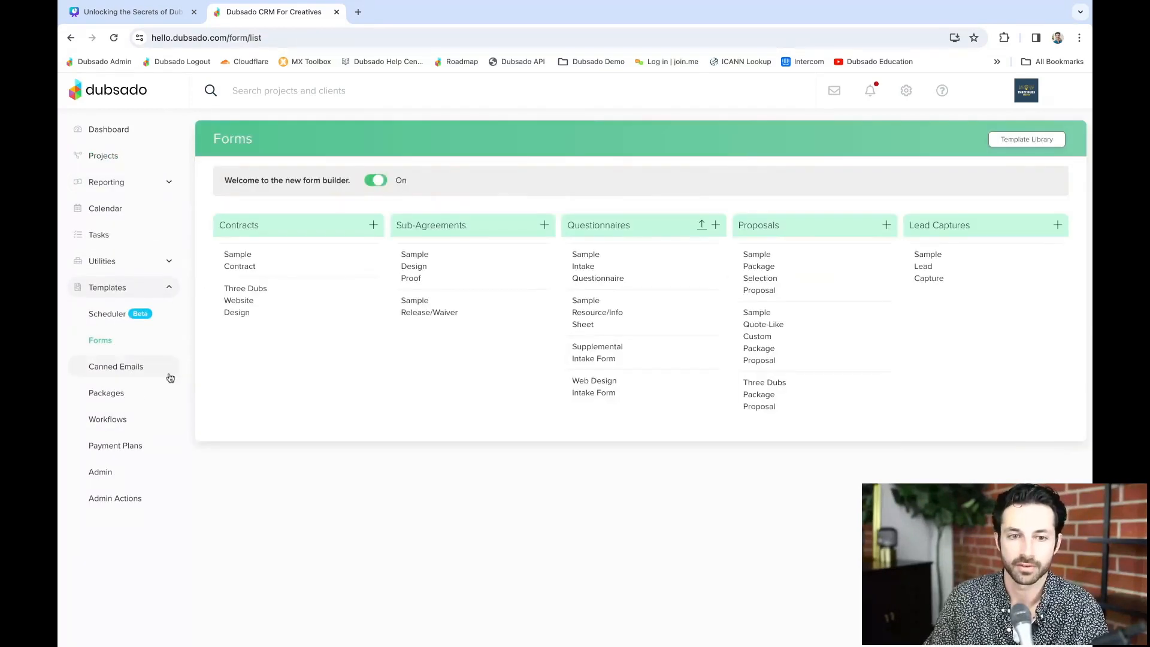
left_click(240, 303)
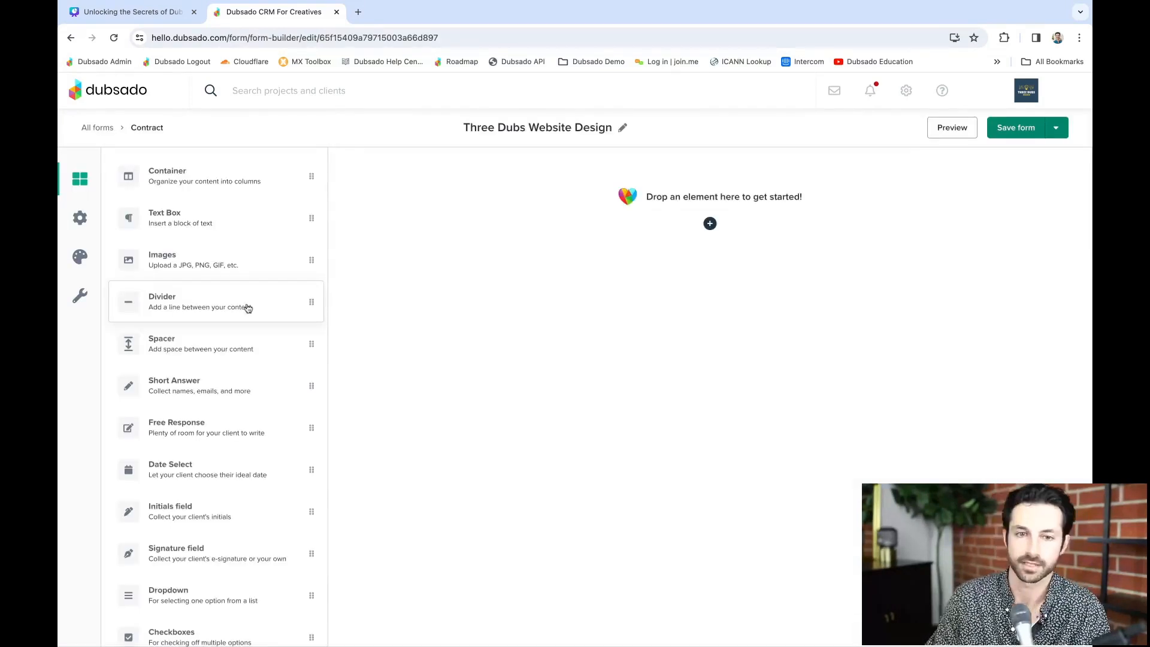
left_click(80, 218)
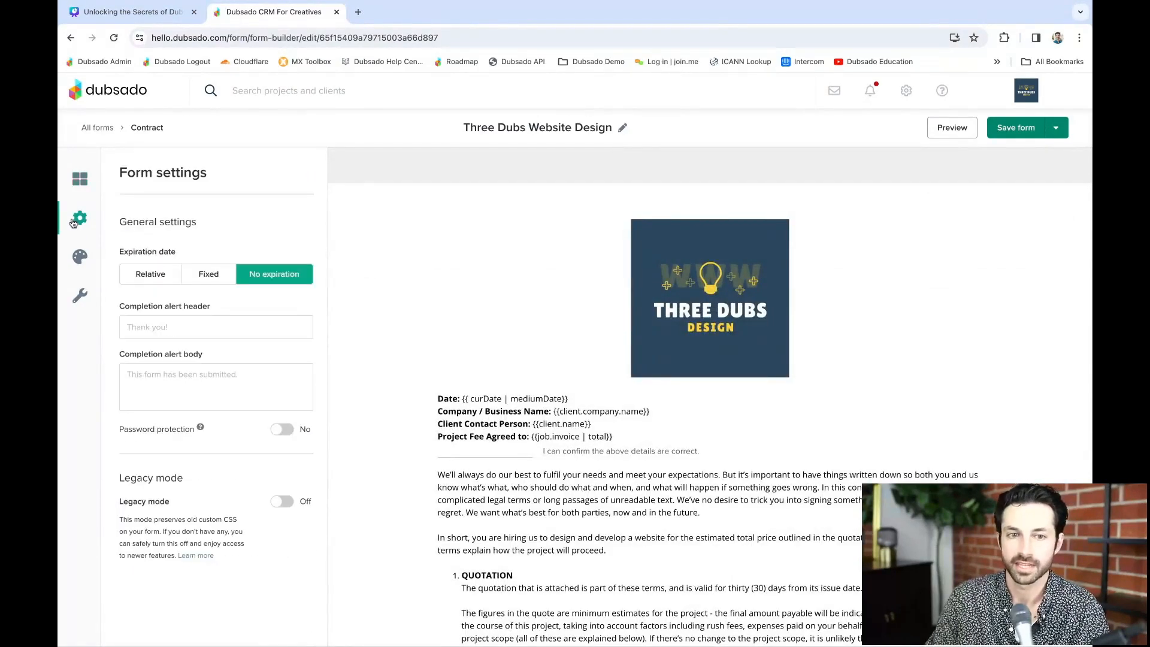
- Try a relative expiration date with an added reminder on the contract template, and discard the changes
left_click_drag(124, 252, 175, 253)
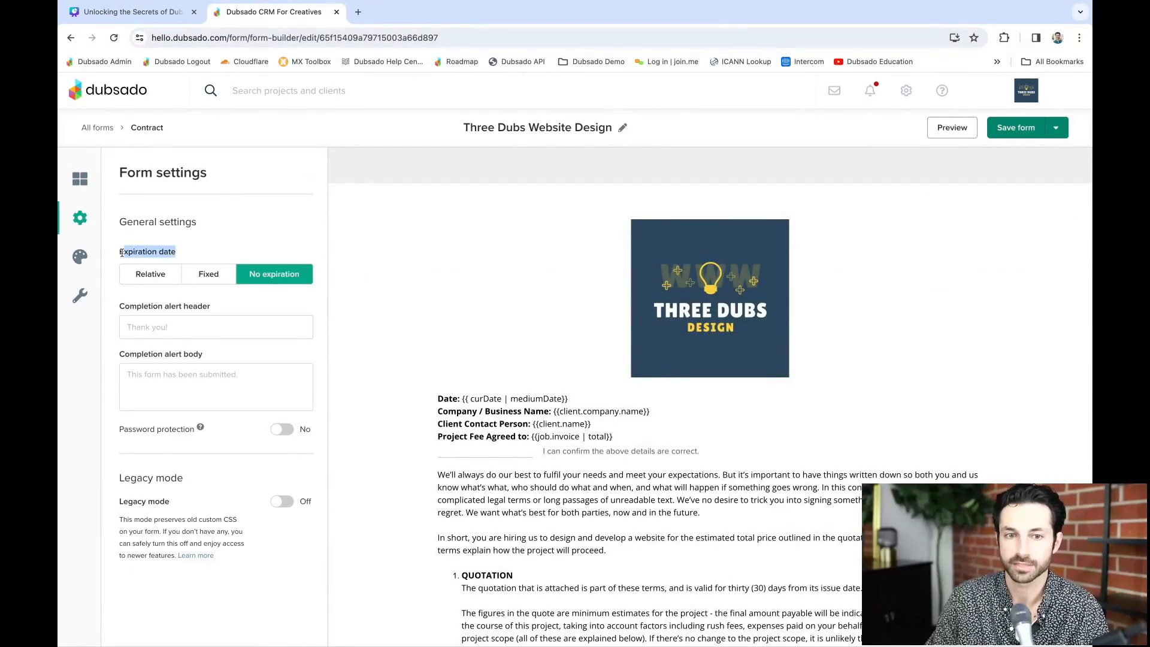
left_click(159, 275)
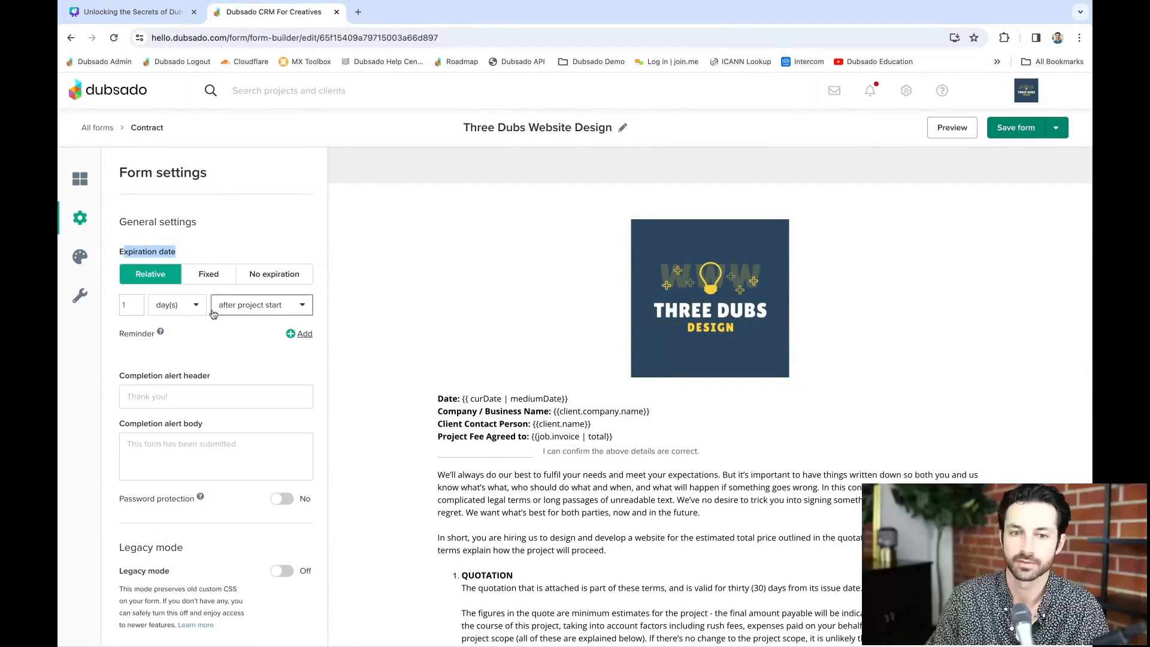
left_click(299, 333)
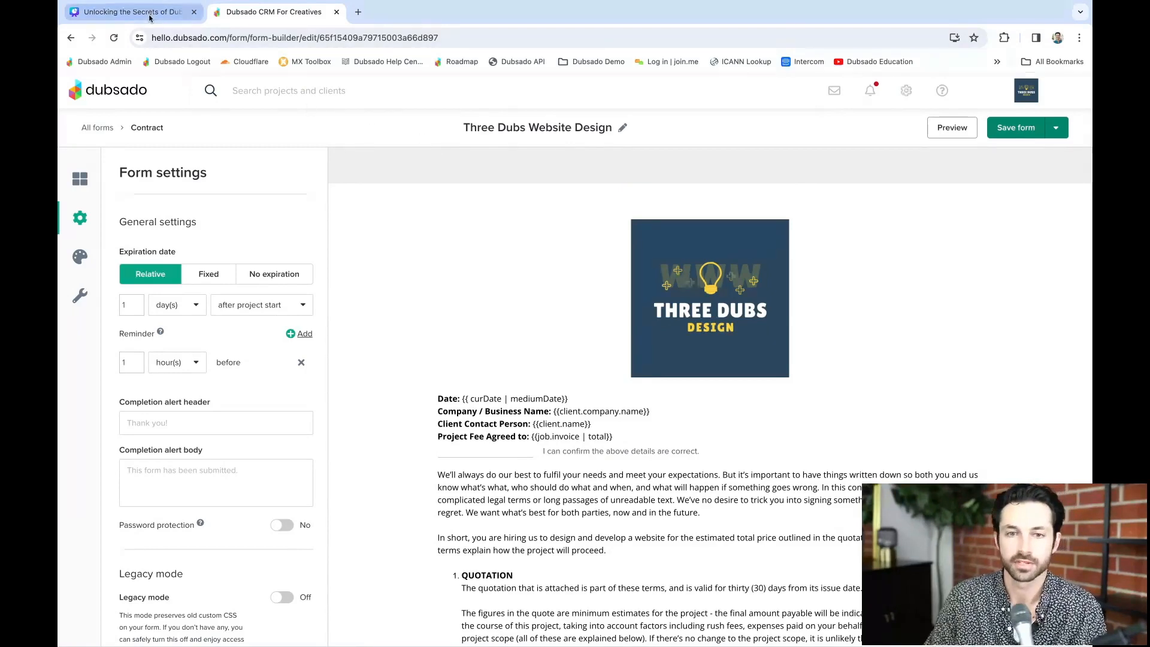
left_click(102, 130)
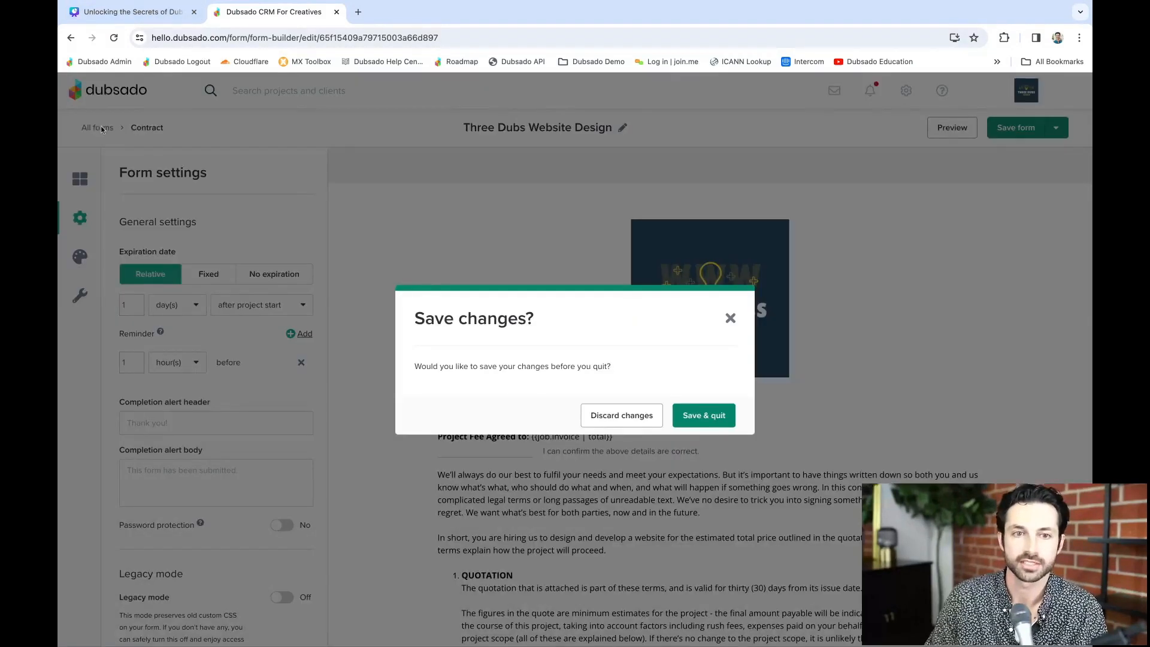
left_click(619, 421)
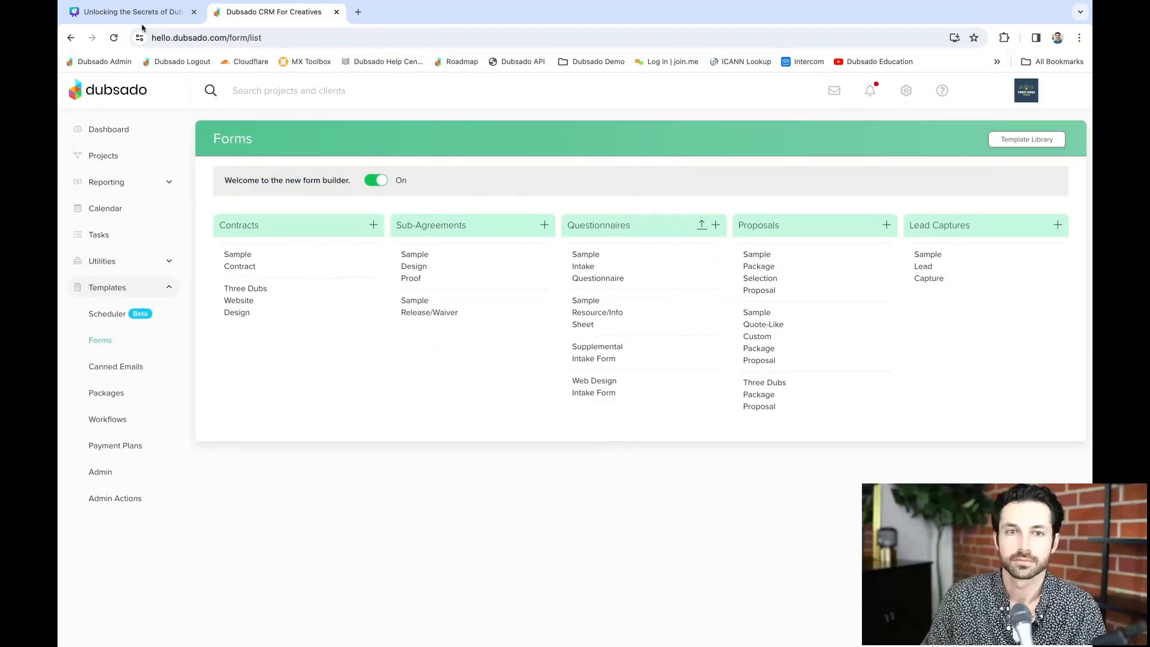
- Switch to the Canva presentation and present it full screen, showing the Appointment Triggers slide
left_click(129, 12)
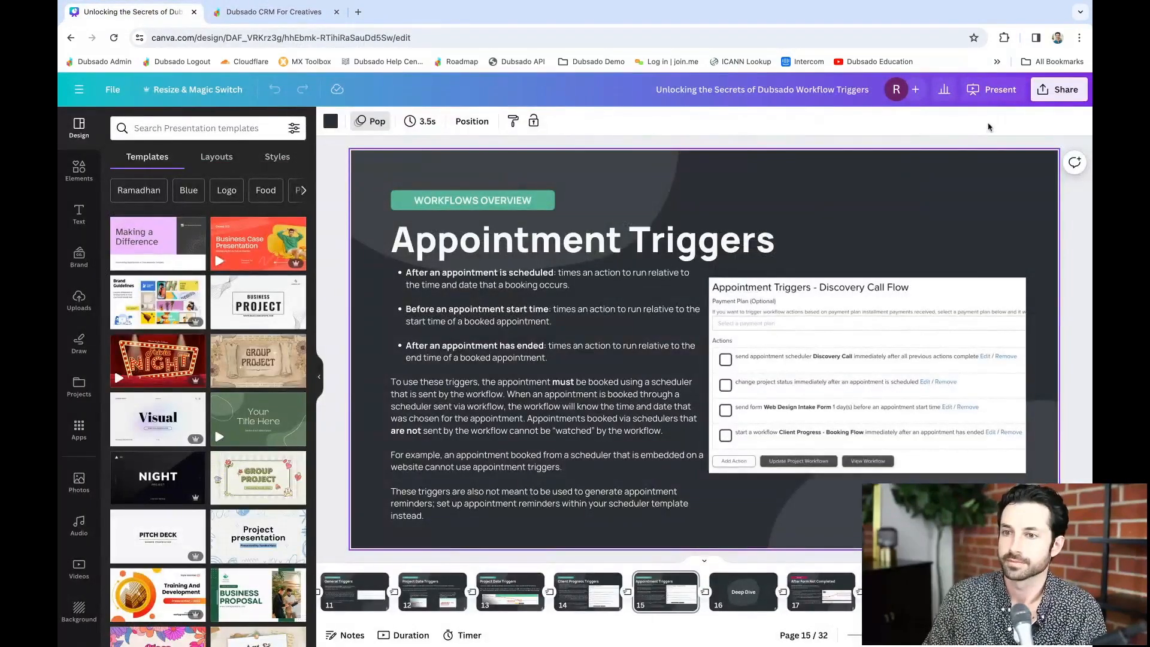
left_click(993, 89)
left_click(981, 403)
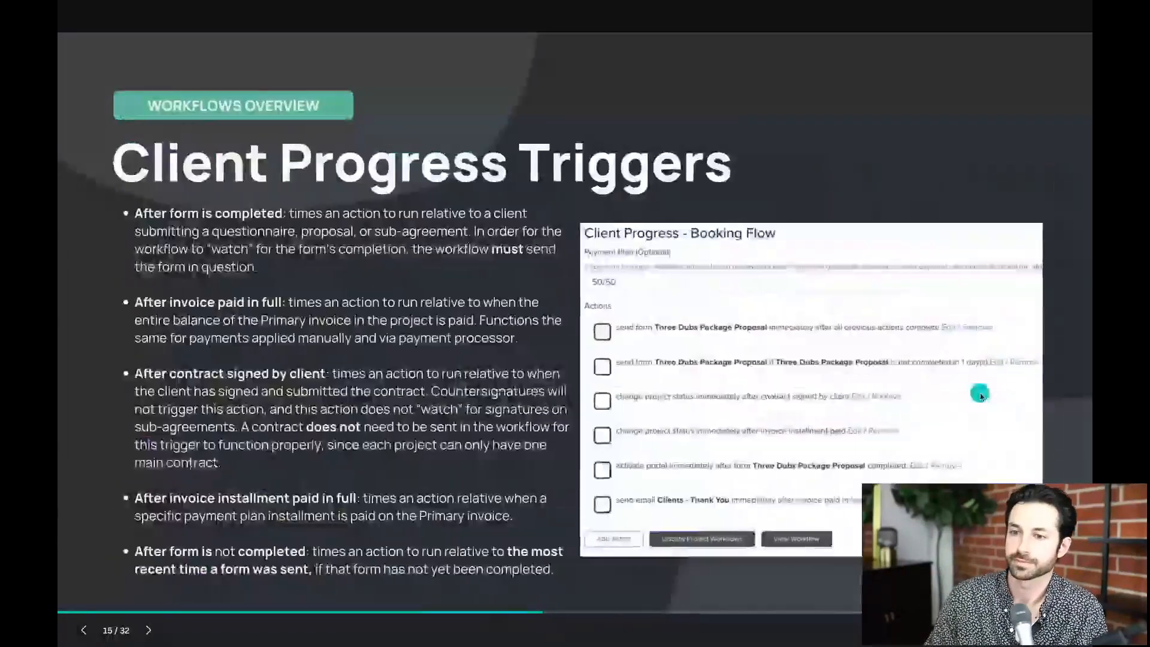
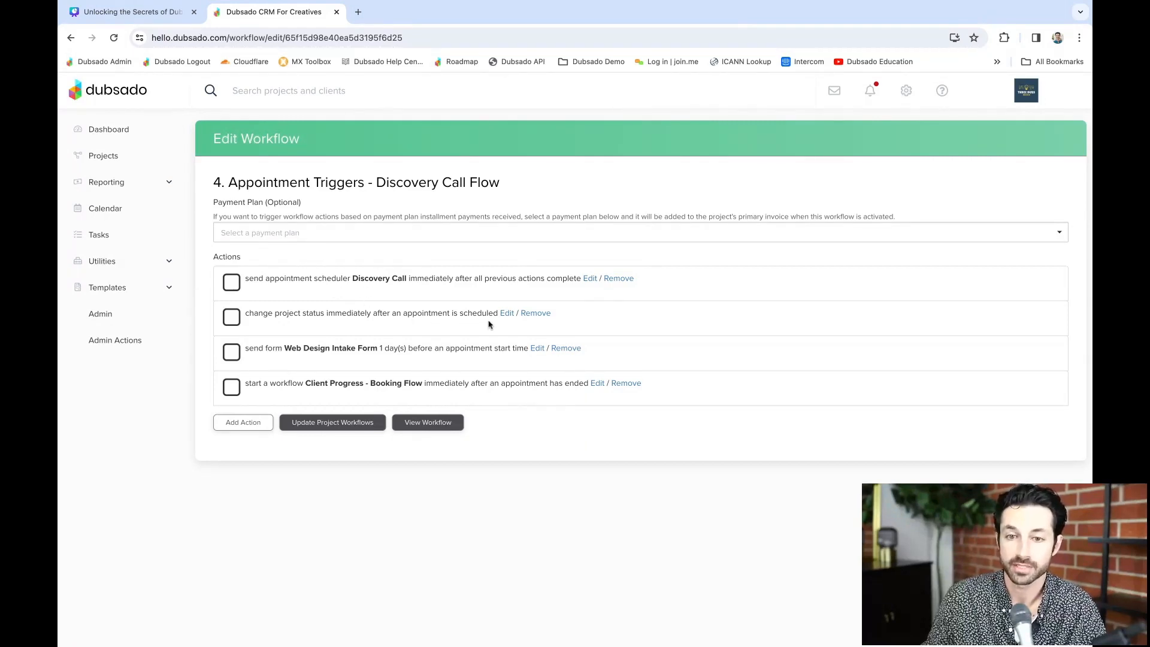
- Review the project status change action in the "4. Appointment Triggers - Discovery Call Flow" workflow without editing it
left_click(507, 313)
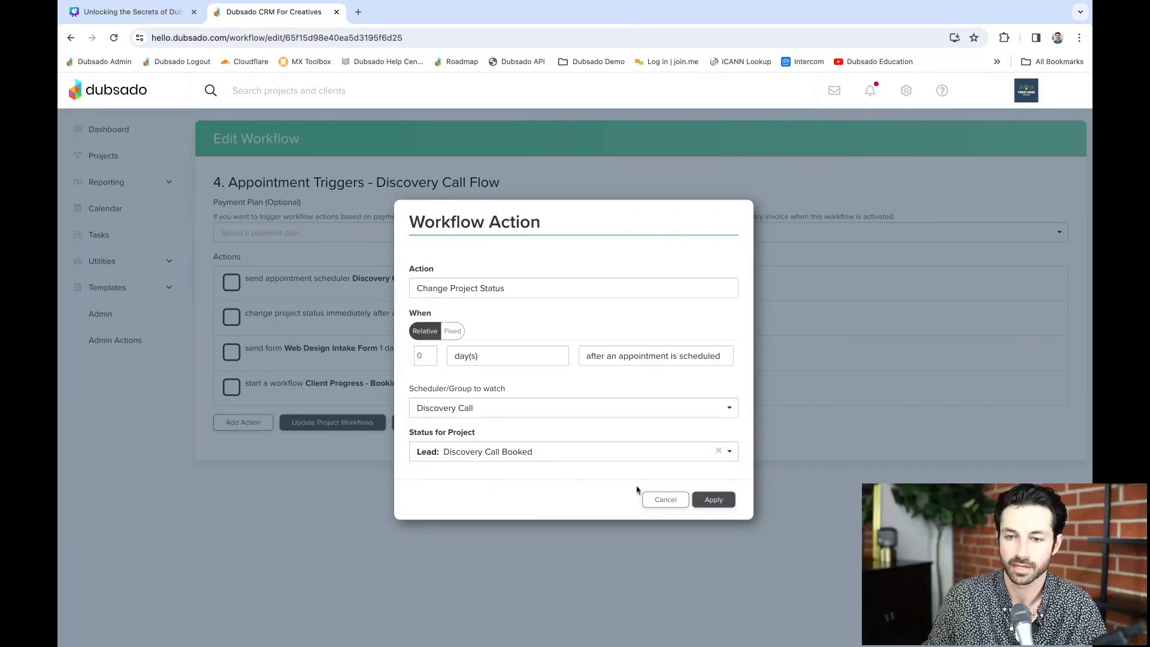
left_click(665, 499)
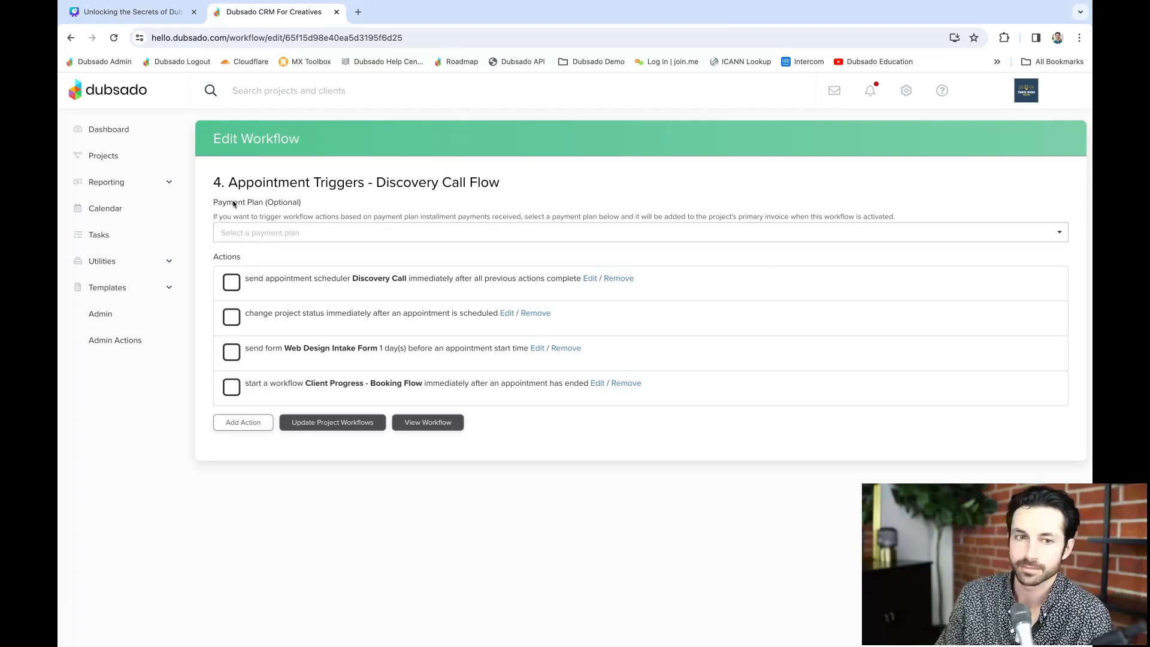
- Review the invoices list and the details of the unpaid Website Build invoice dated 3/11/24
left_click(138, 183)
left_click(121, 262)
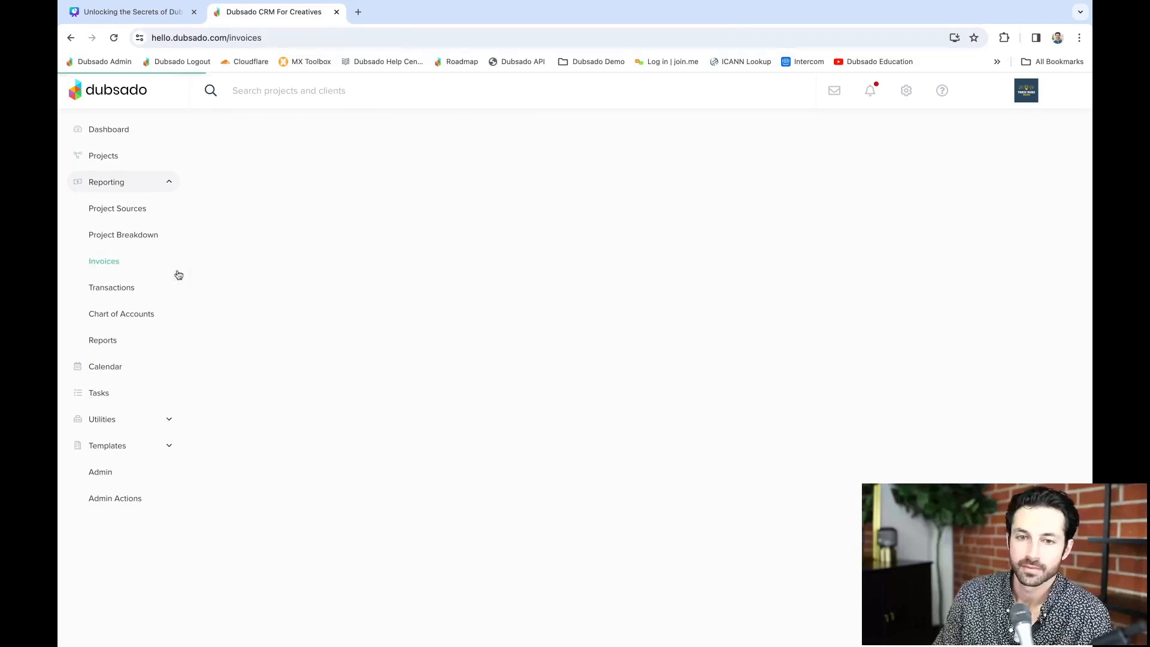
left_click(1038, 267)
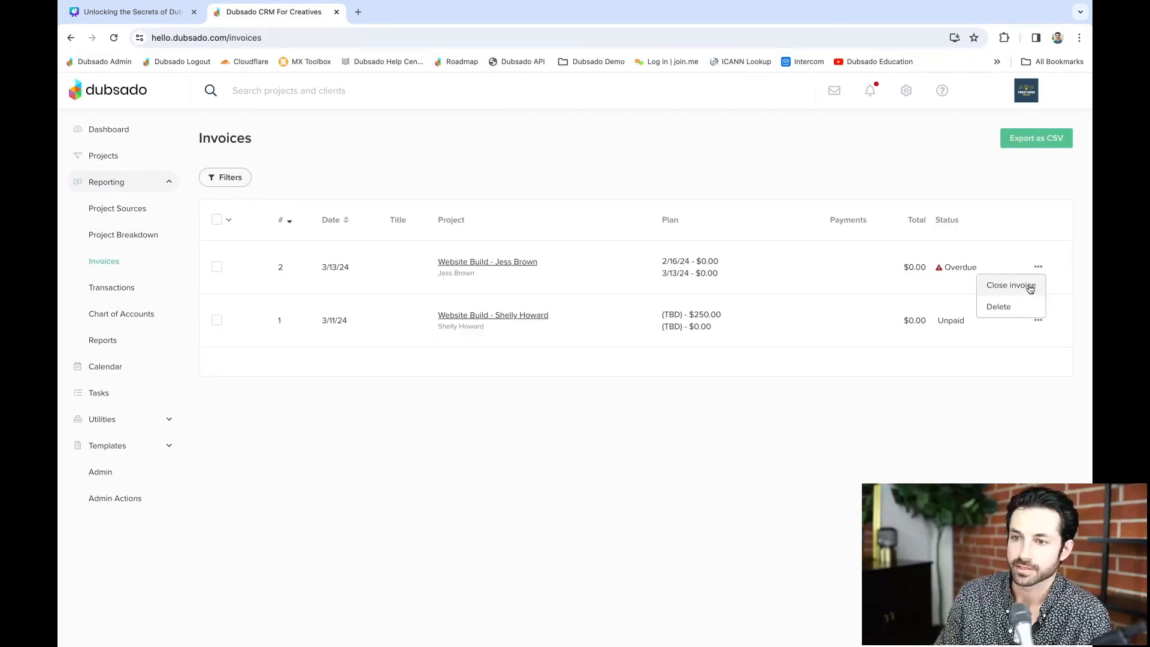
left_click(217, 267)
left_click(220, 316)
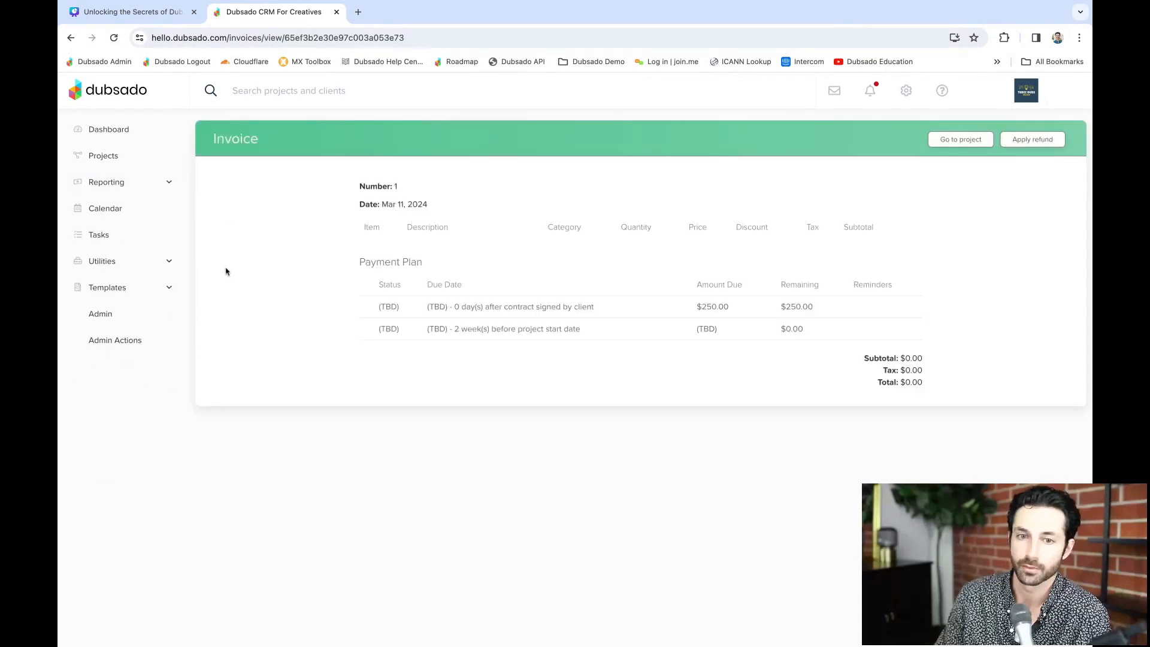
left_click(71, 39)
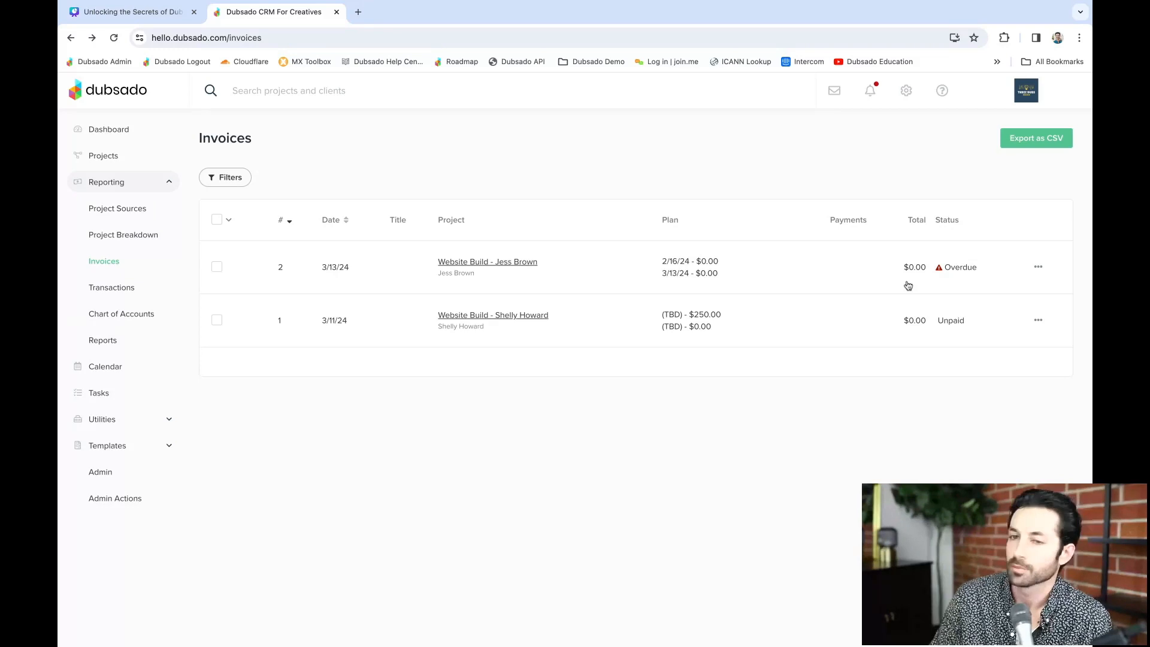
scroll(160, 452, "up", 2)
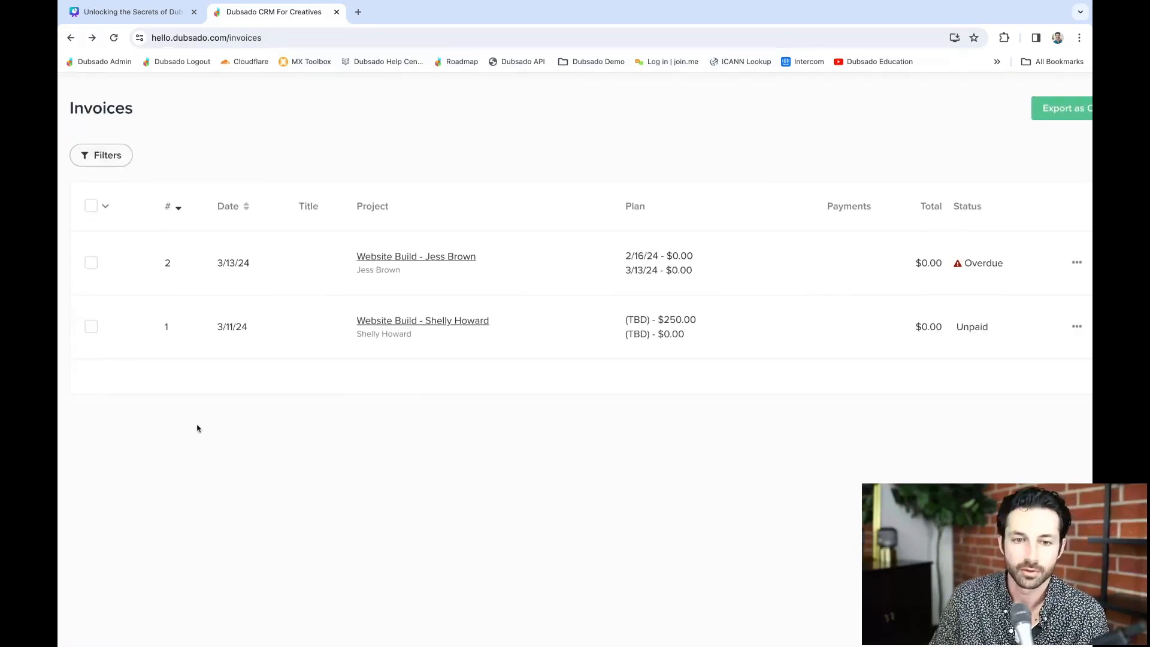
- Open the Form Reminder email template among the canned emails and examine the form link smart field in its body
left_click(129, 449)
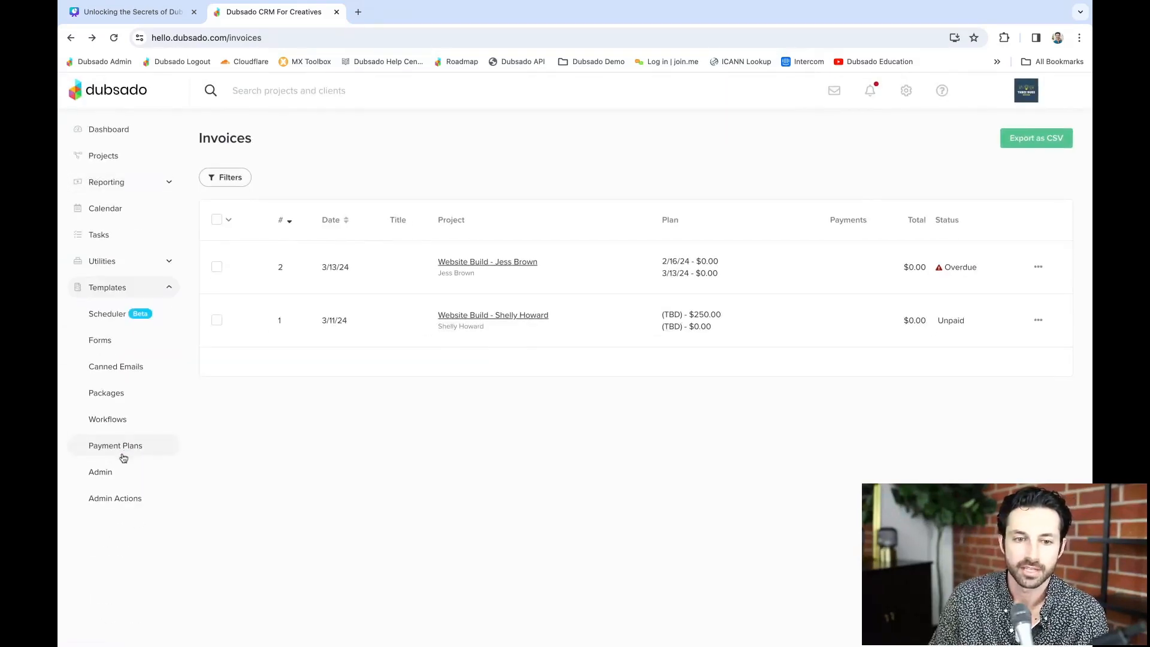
left_click(115, 369)
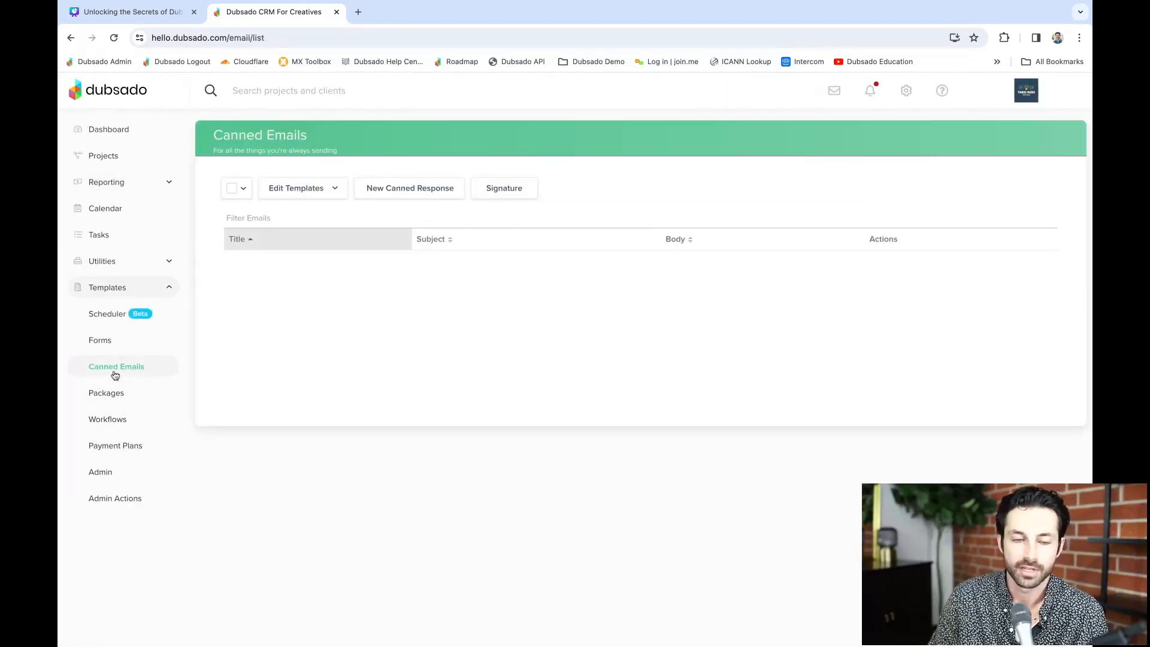
left_click(314, 197)
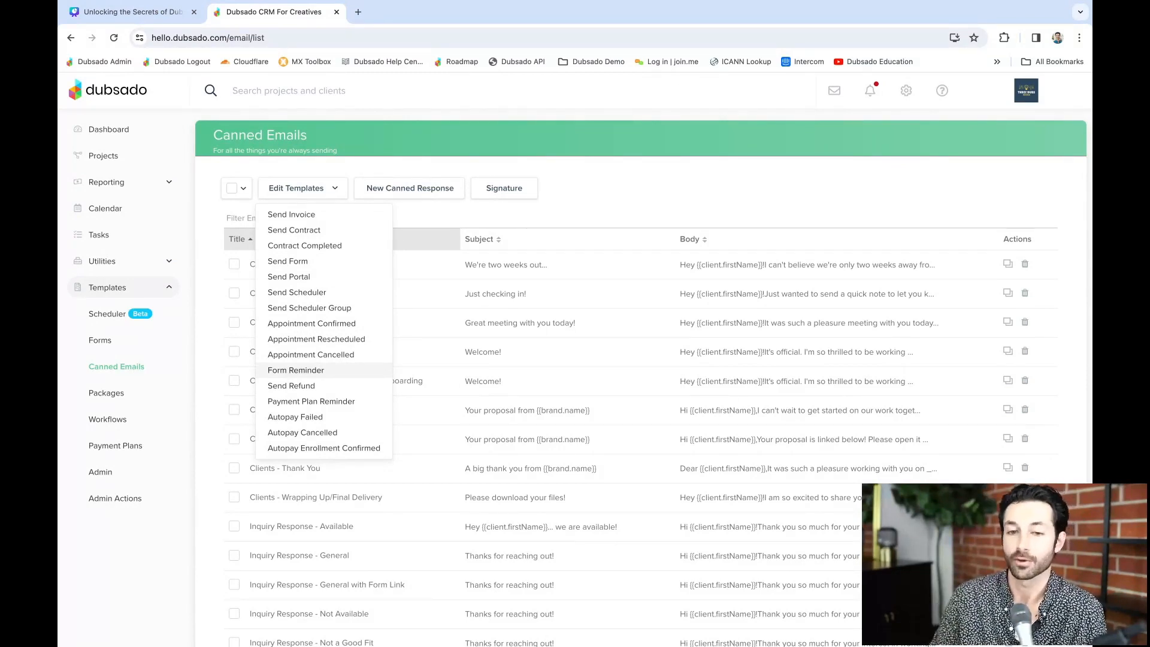
left_click(296, 370)
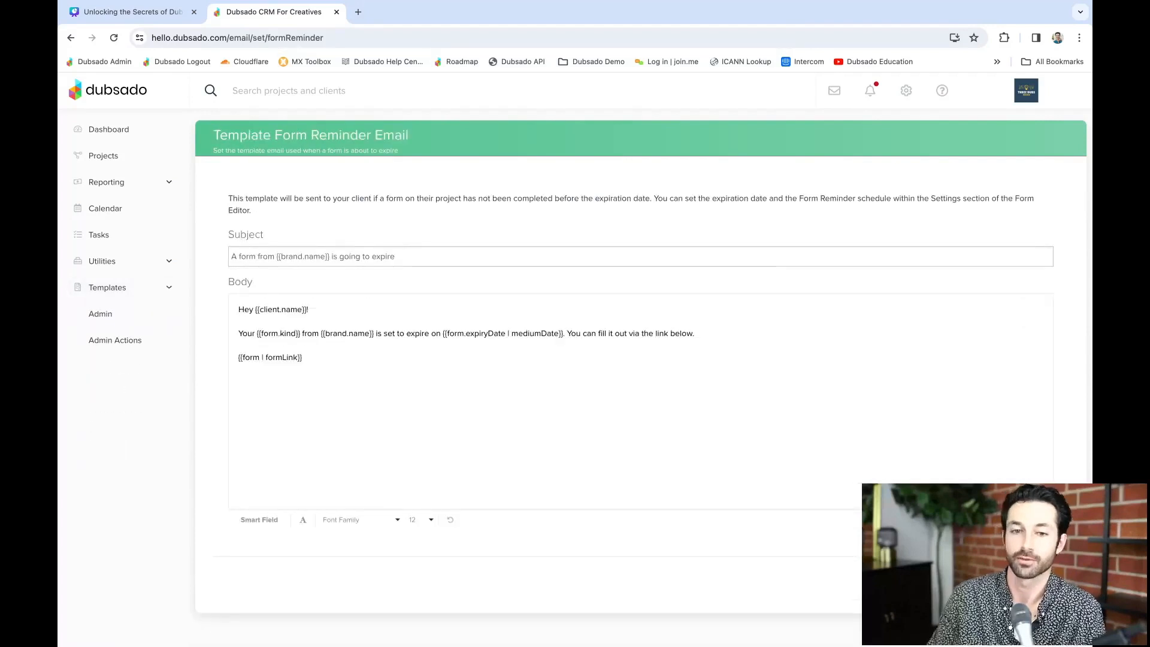
triple_click(302, 358)
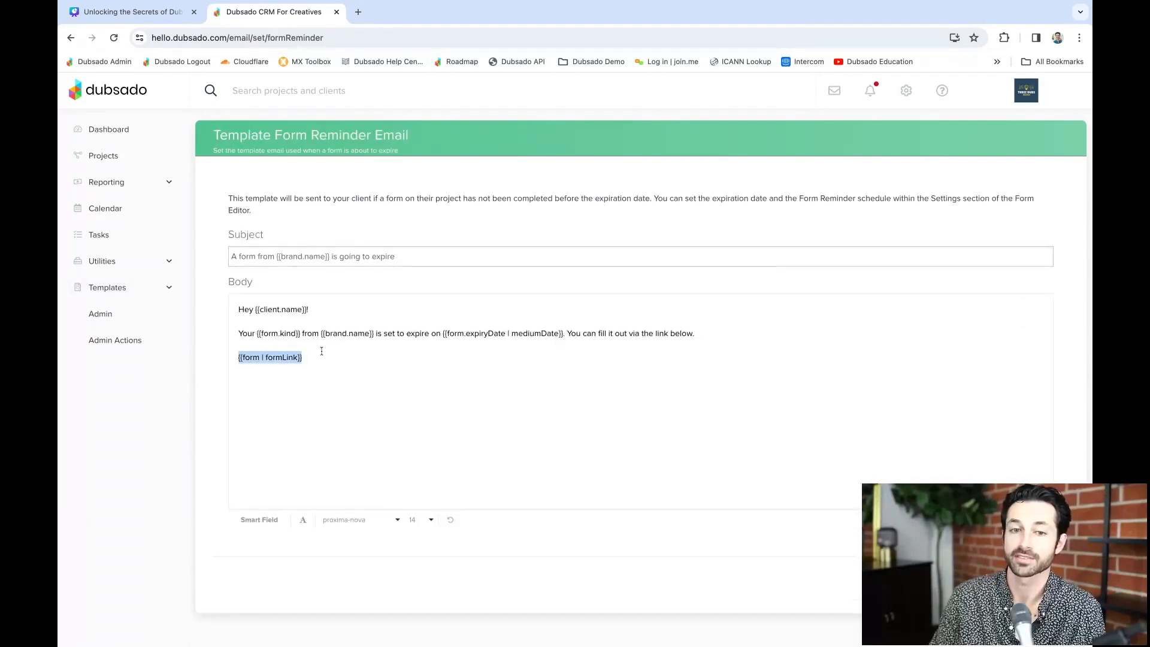
left_click(322, 352)
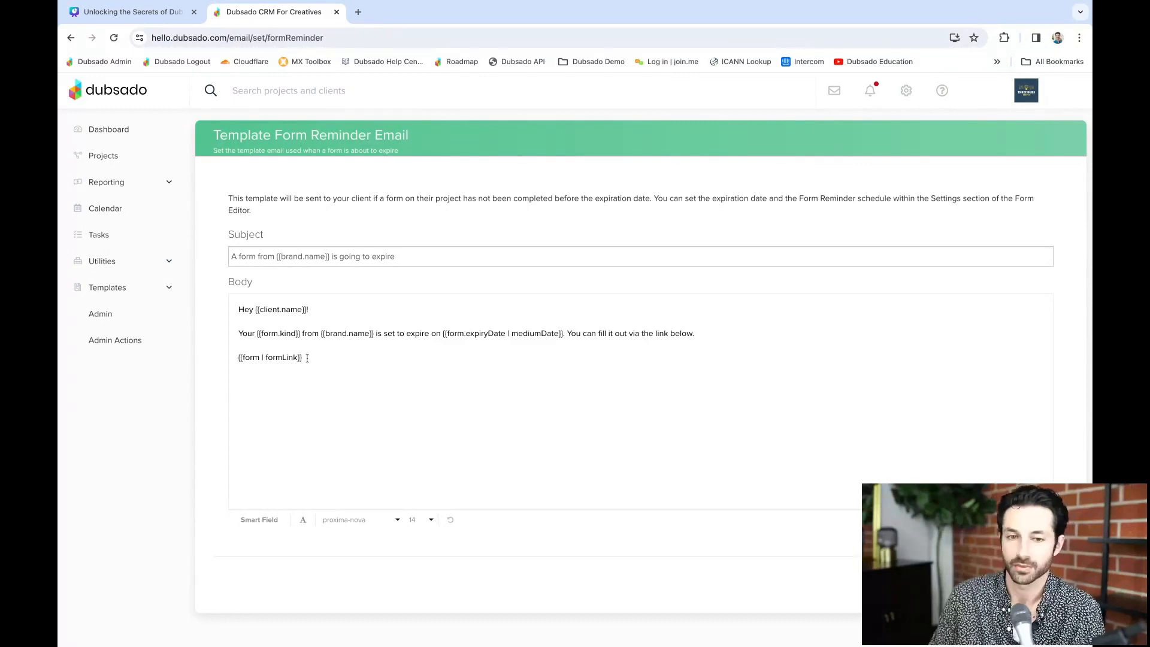
left_click_drag(304, 357, 238, 357)
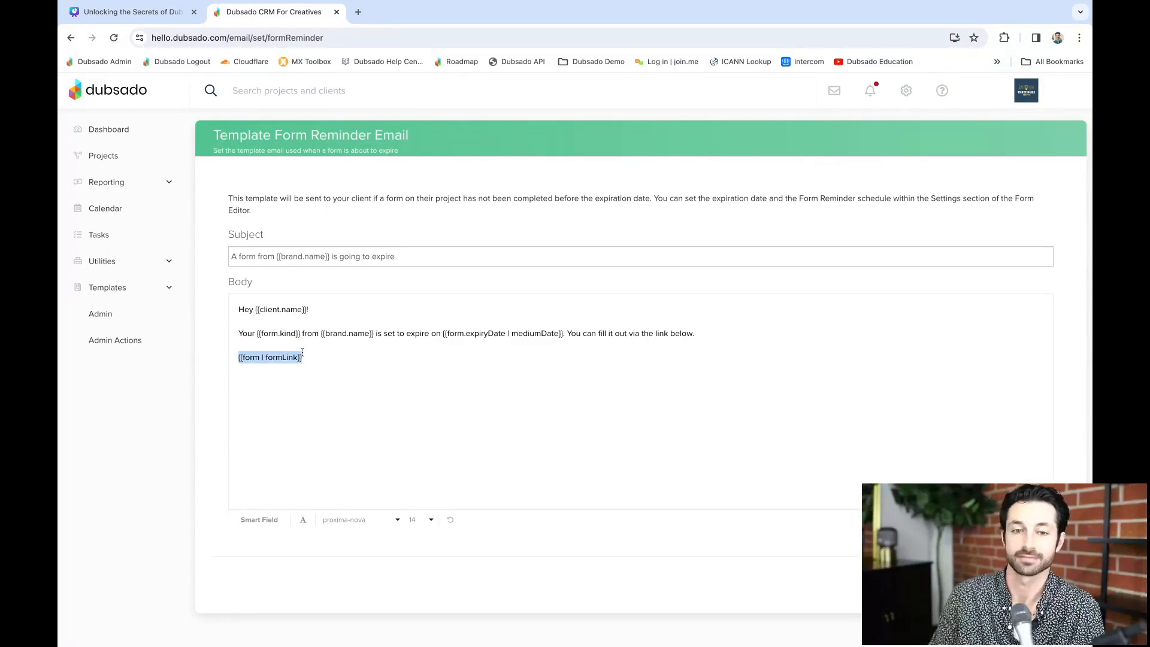
left_click(303, 354)
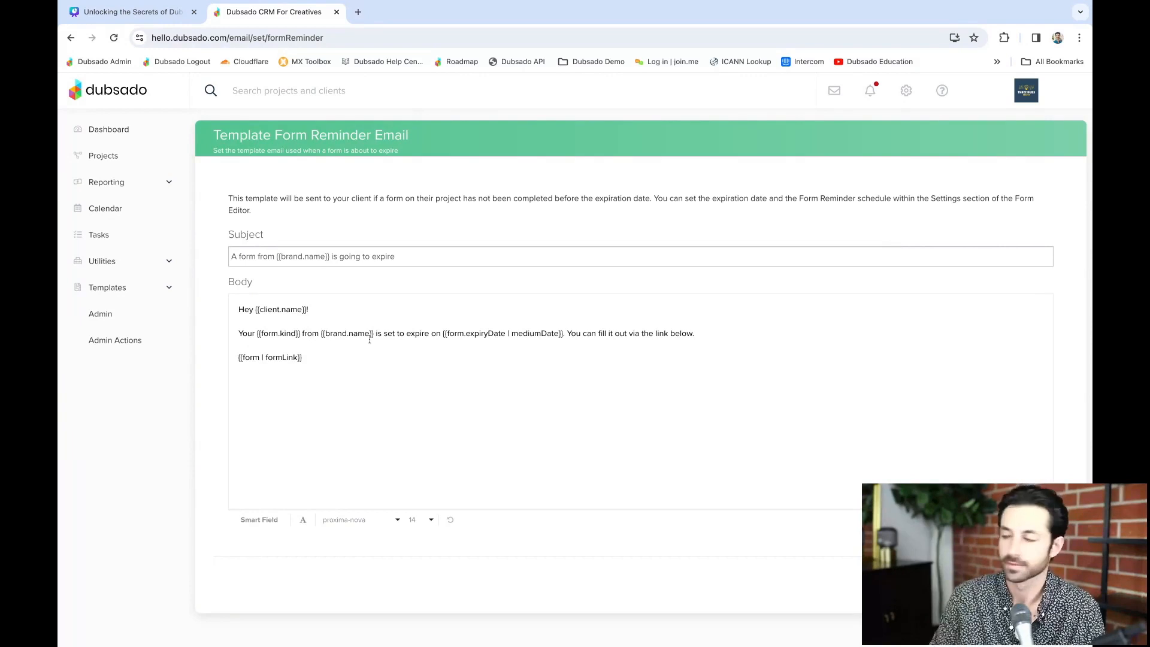
- View the workflow templates, and review the Discovery Call scheduler template's availability, location and email settings
left_click(103, 291)
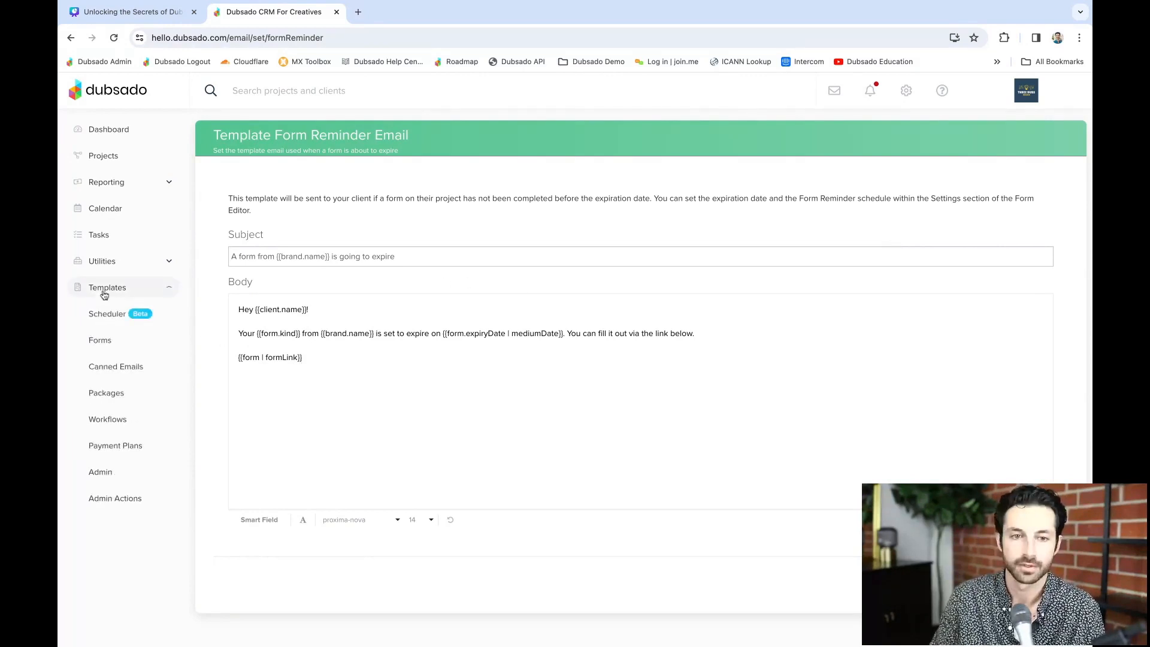
left_click(108, 419)
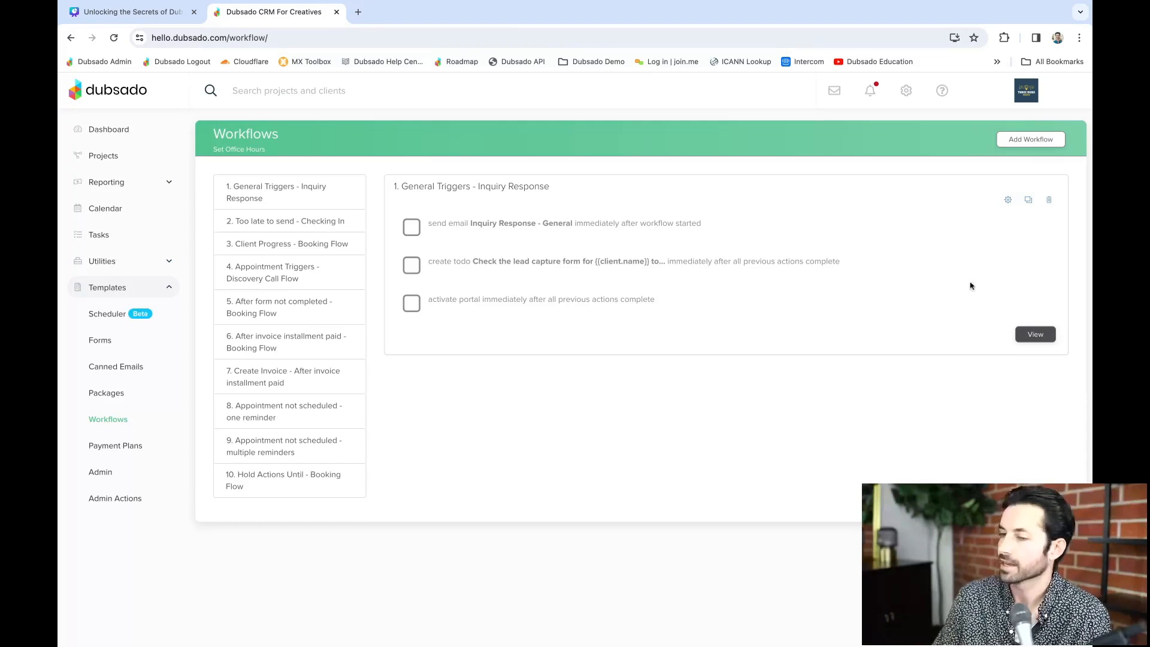
left_click(134, 293)
left_click(136, 291)
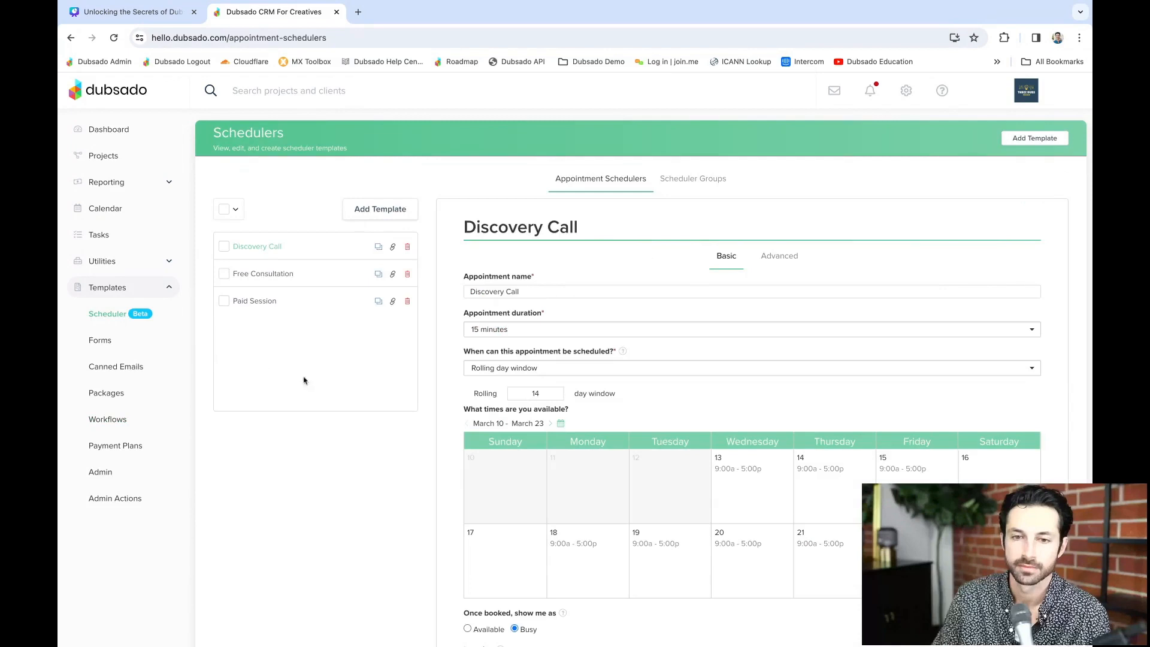
scroll(623, 449, "down", 6)
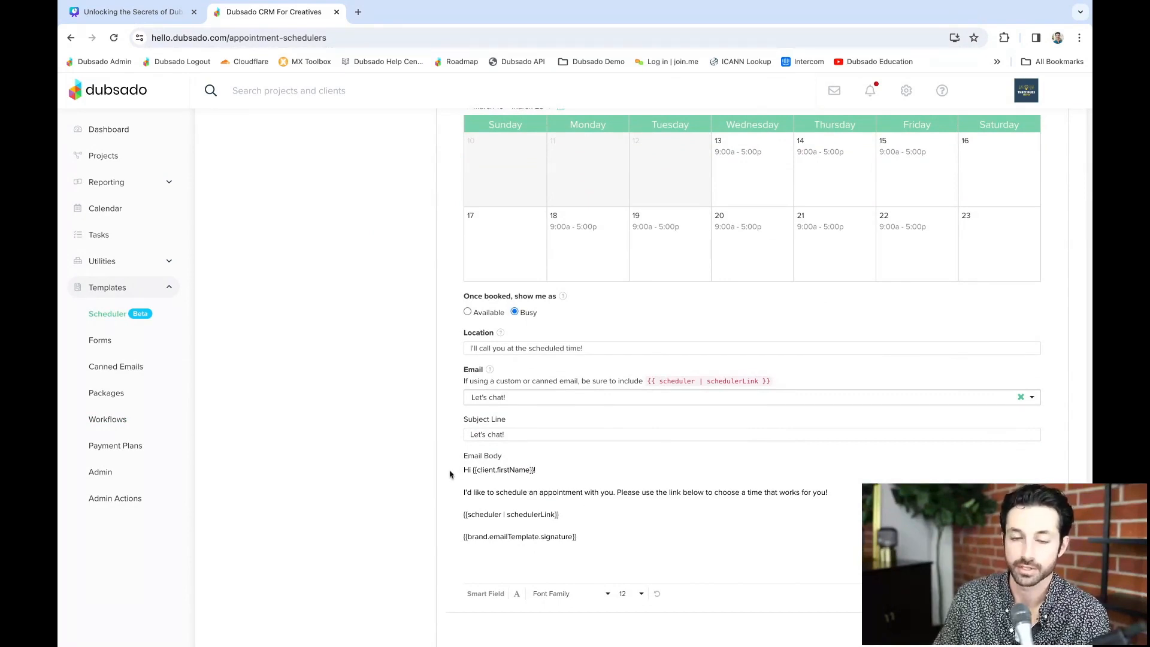
- Open the "4. Appointment Triggers - Discovery Call Flow" workflow template for editing
left_click(137, 418)
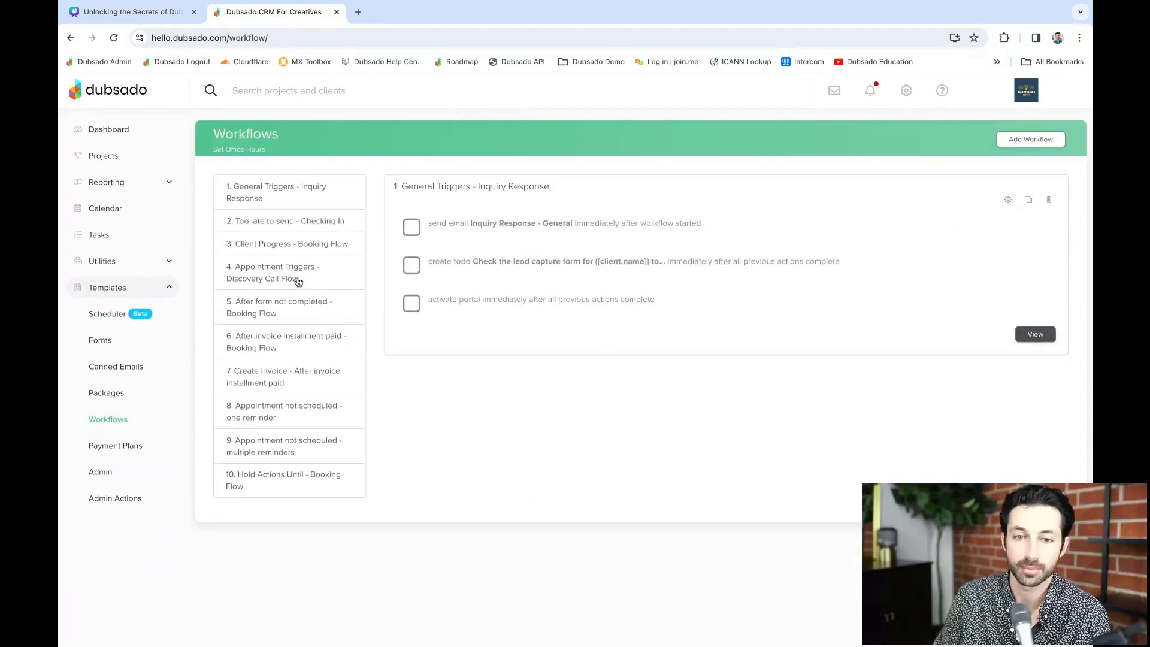
left_click(290, 280)
left_click(1010, 200)
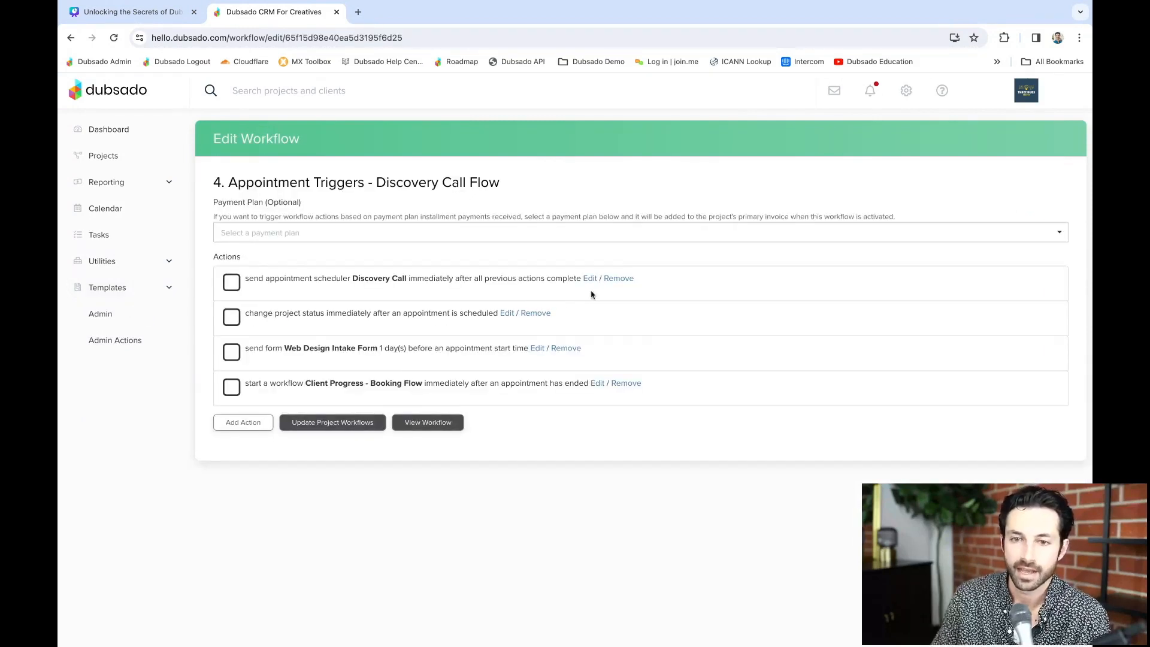
- Try the "Just checking in!" canned email in the Discovery Call scheduler action of the workflow, and discard the change
left_click(590, 278)
scroll(621, 381, "down", 3)
scroll(620, 380, "down", 2)
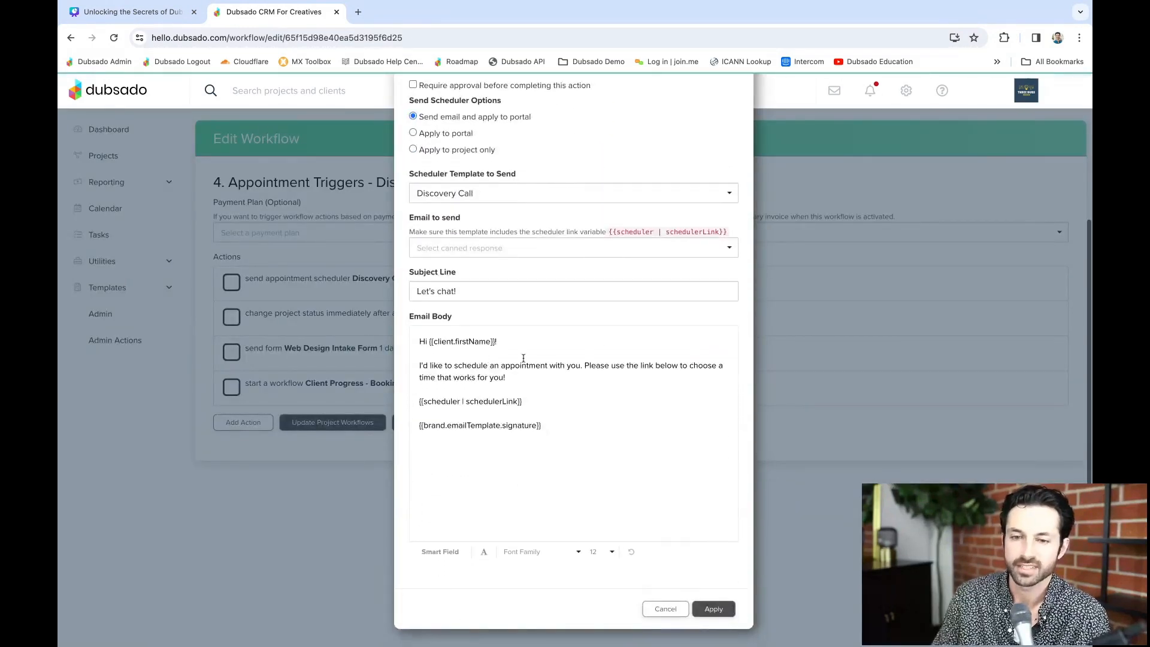
left_click(506, 249)
left_click(512, 284)
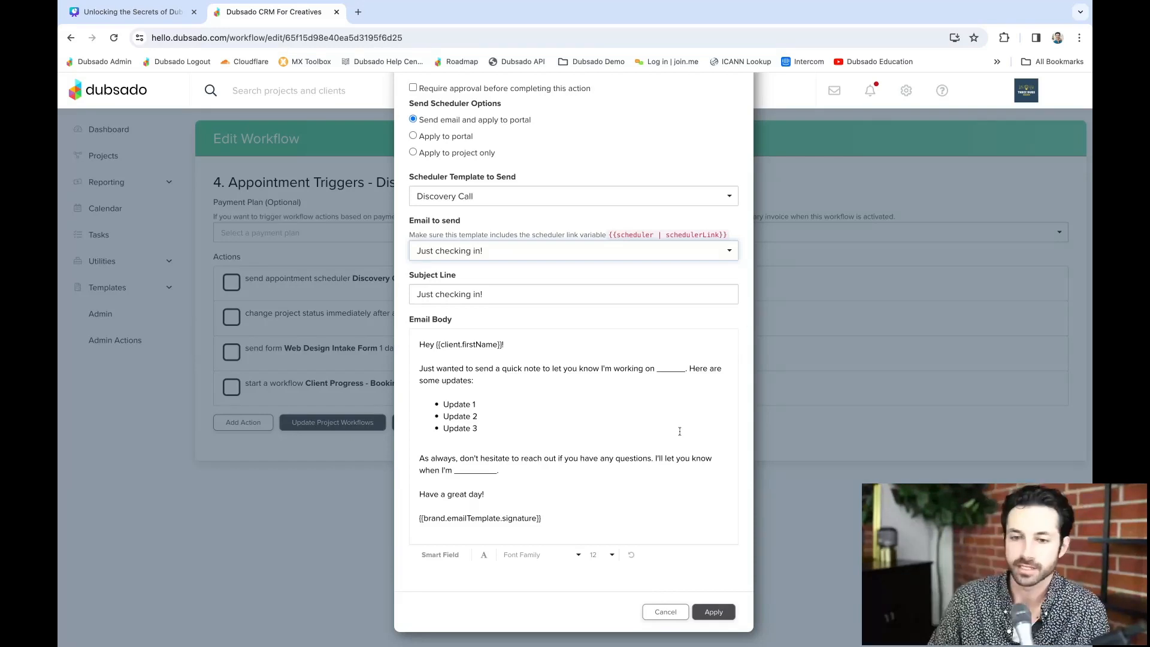
left_click(665, 611)
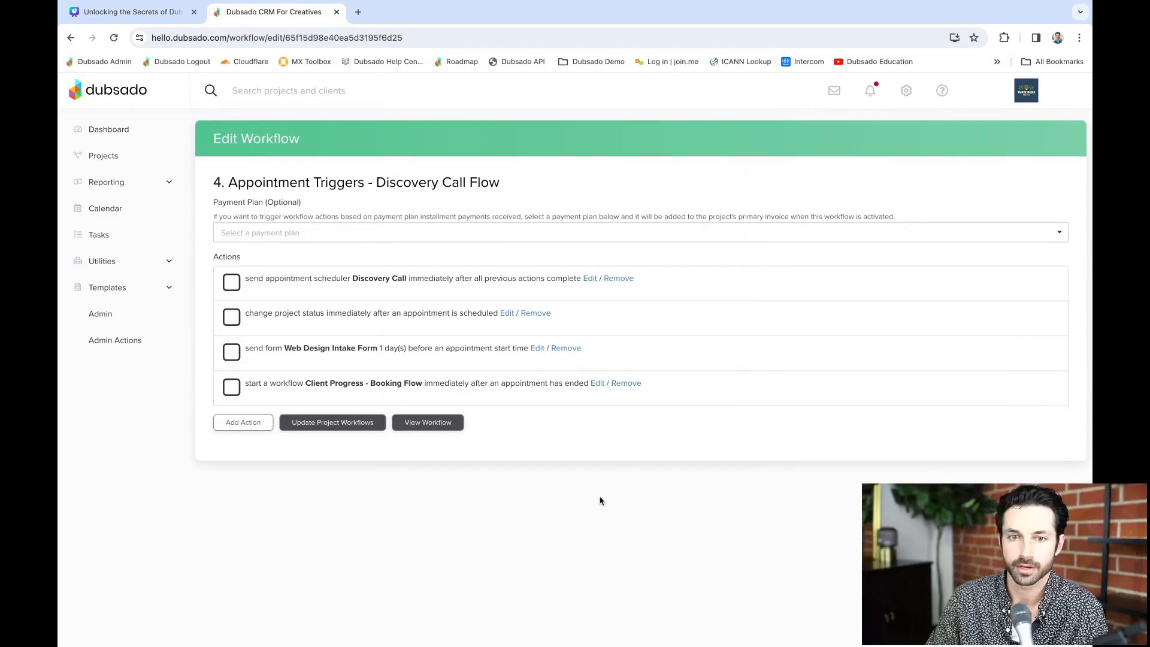
- Switch to the Canva presentation, present it full screen from the "Deep Dive" slide, and advance to the following slide
left_click(159, 22)
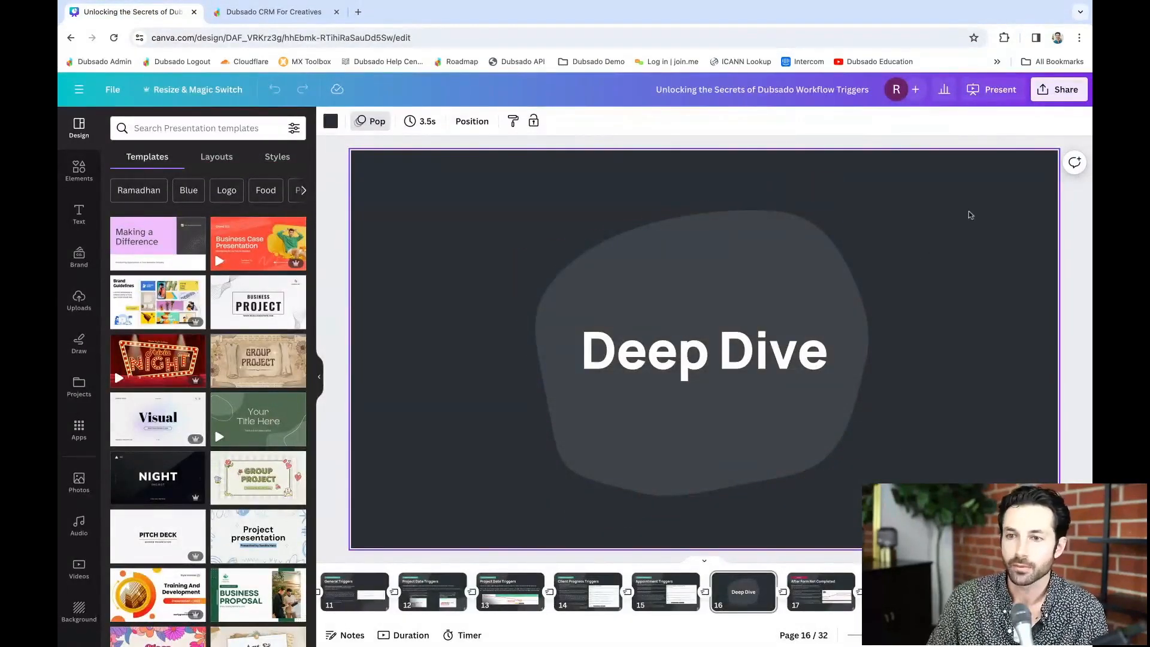
left_click(971, 95)
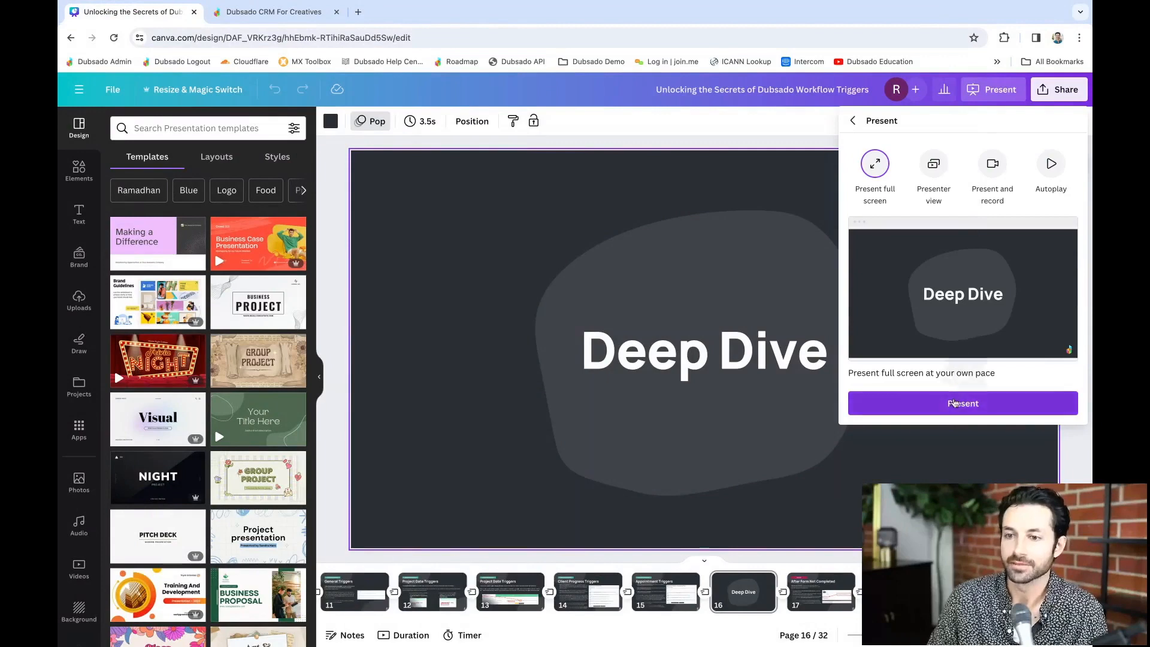
left_click(951, 398)
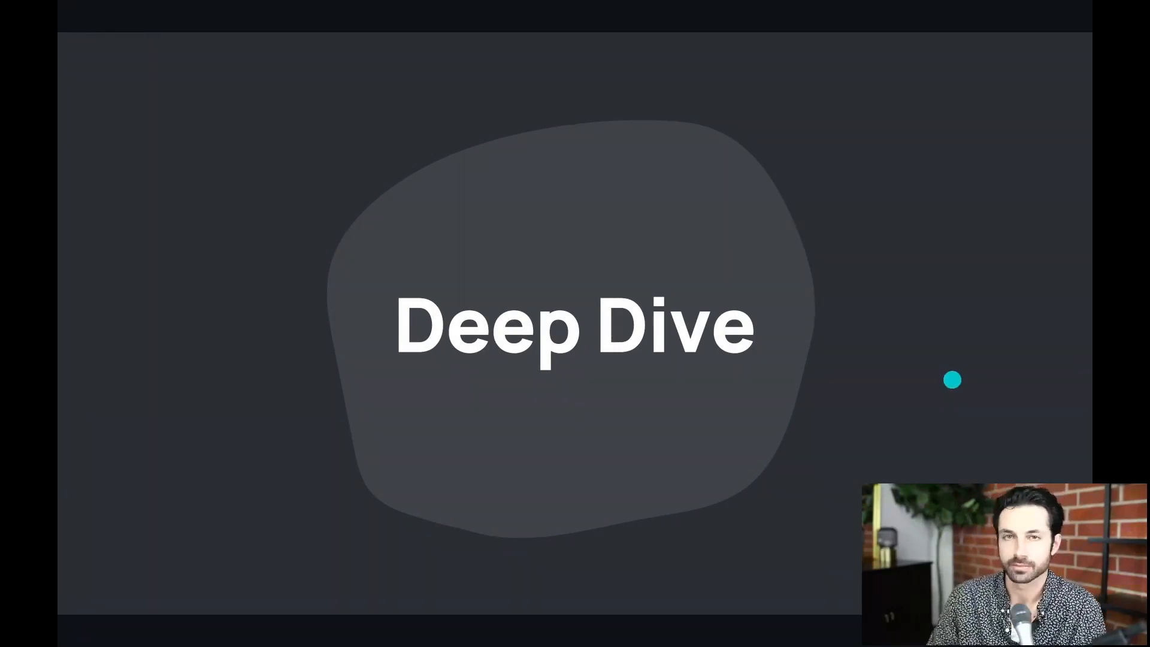
left_click(954, 378)
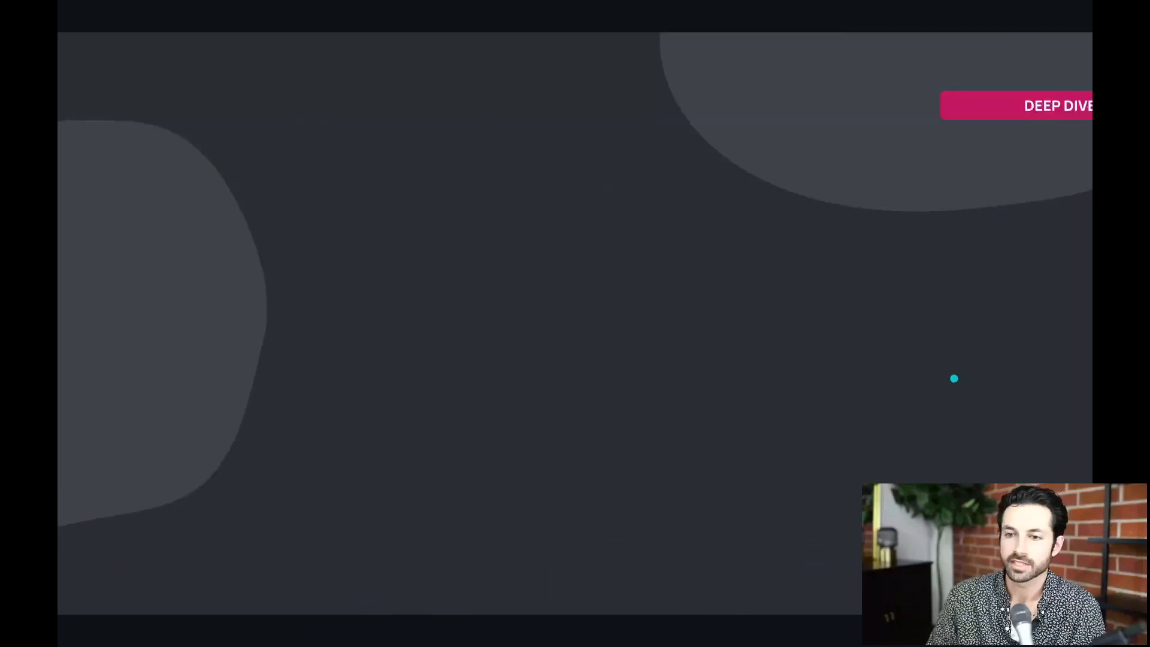